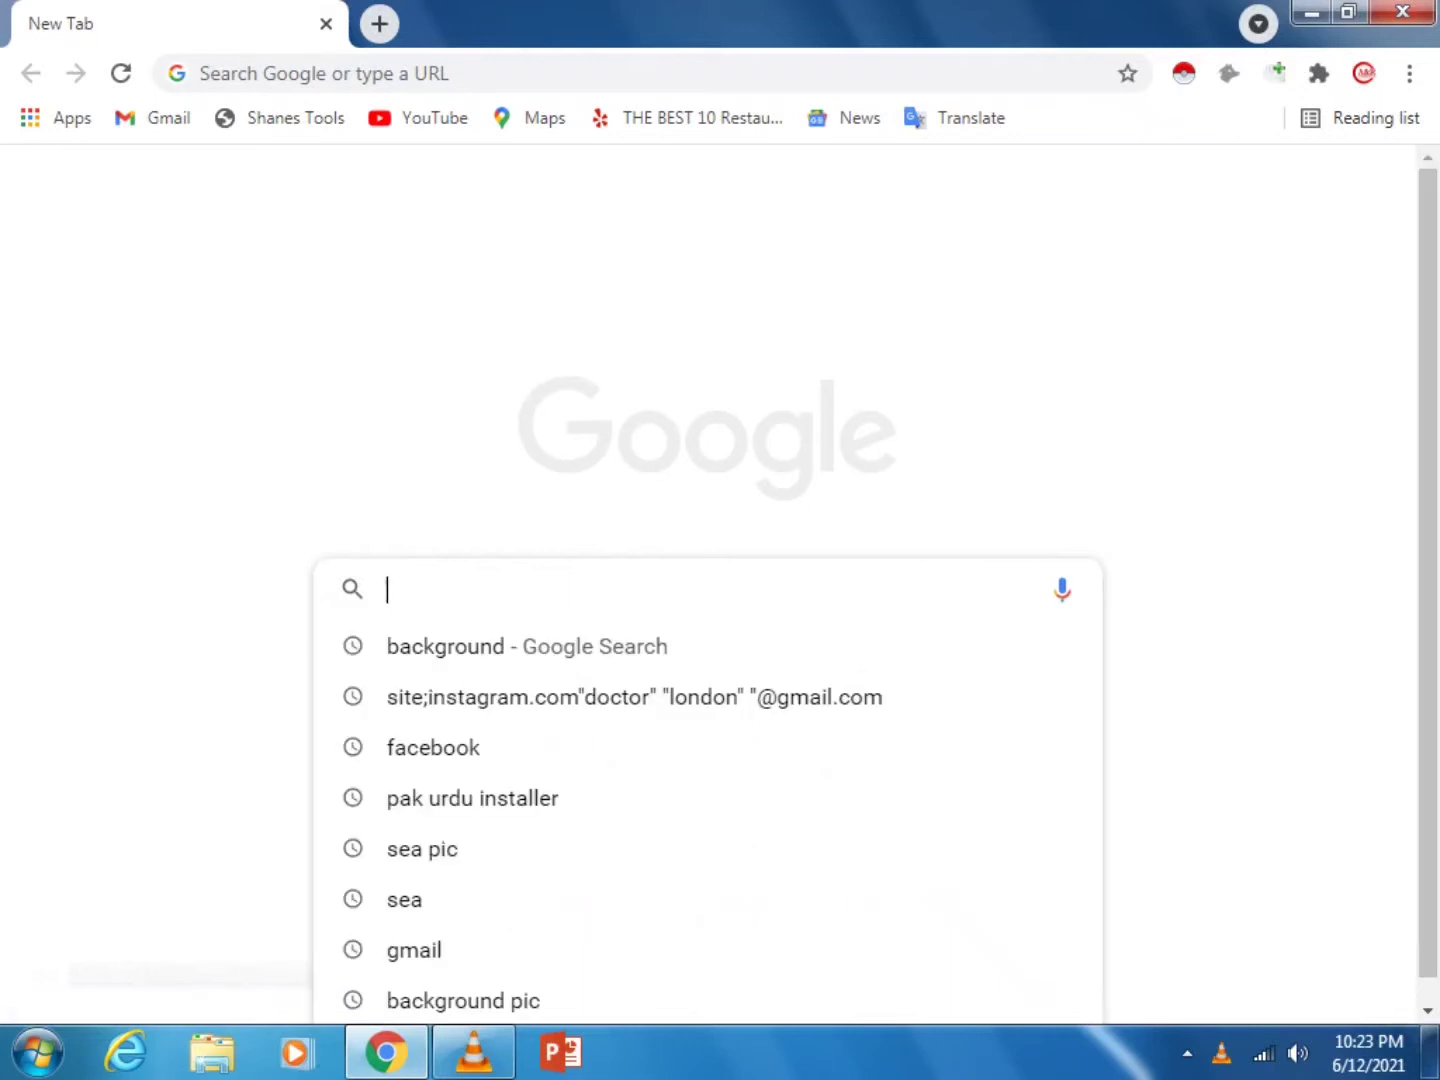
text(pak)
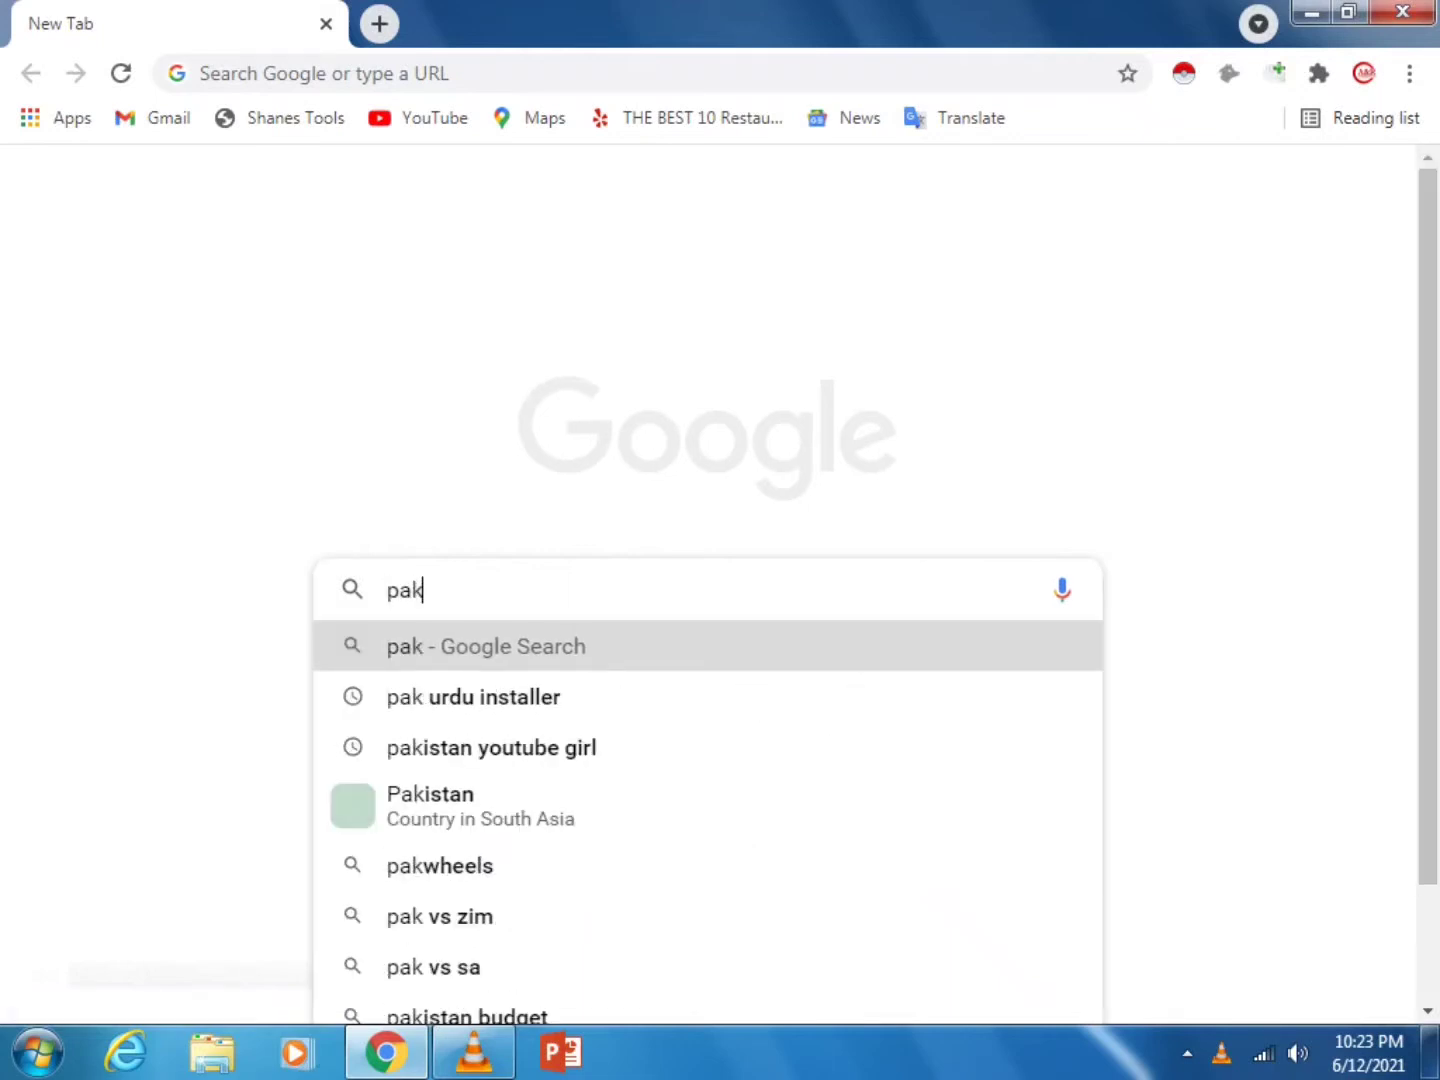
text( urd)
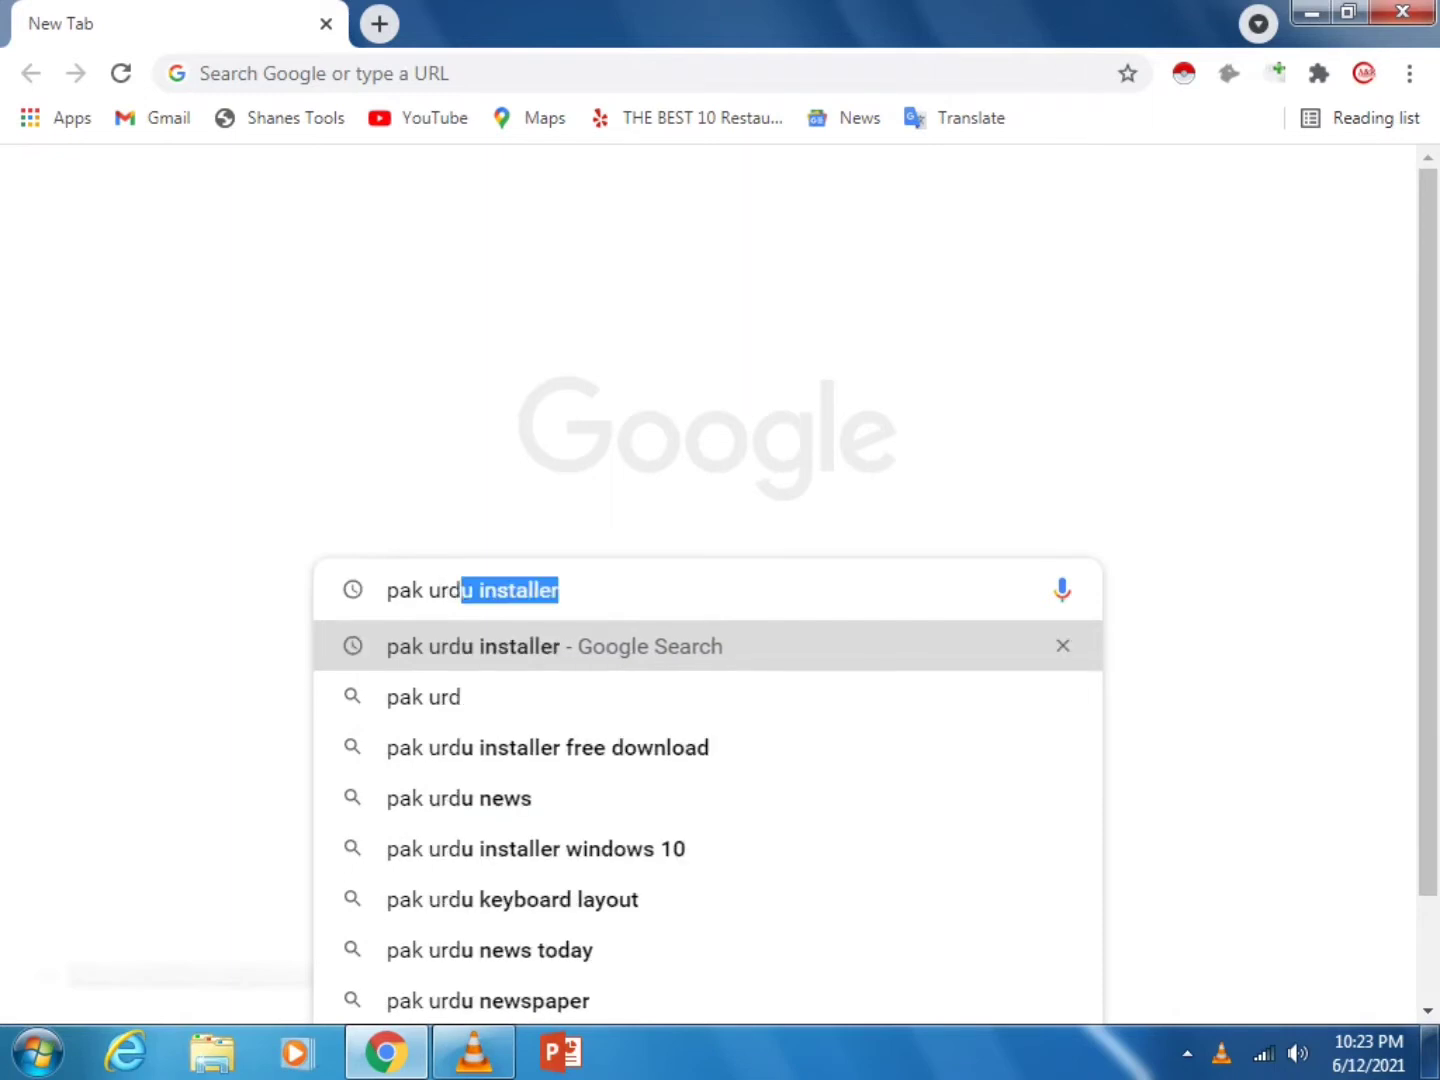
text(u inst)
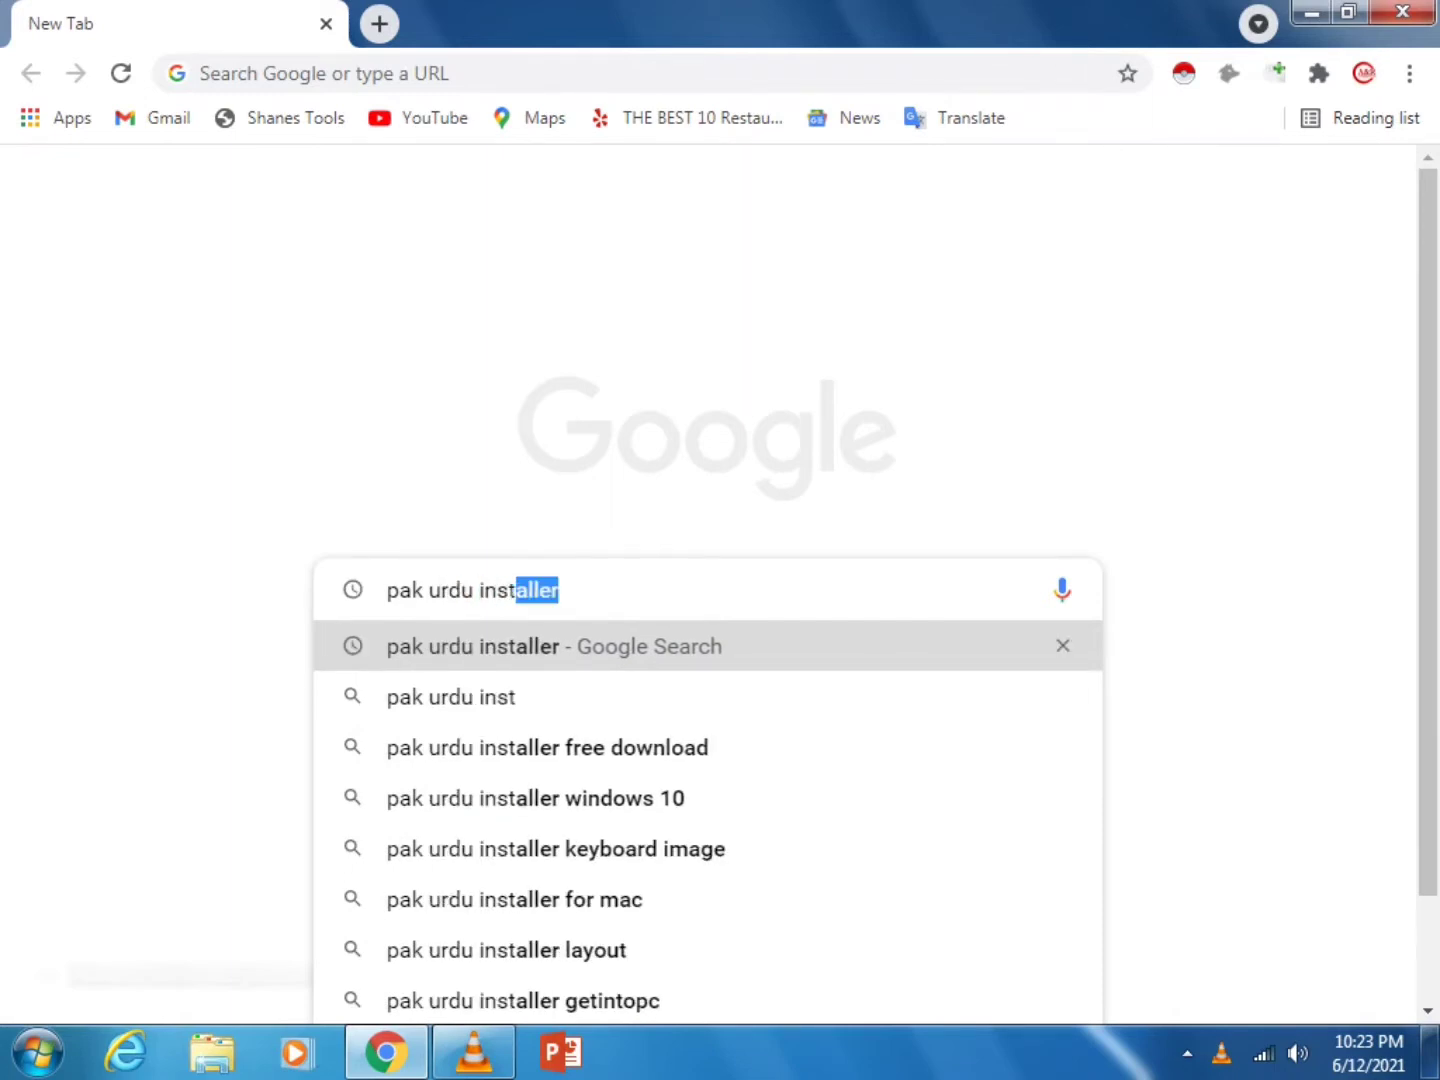
text(aller)
Search Google for "pak urdu installer" and reach the mbilalm.com download page
key(Return)
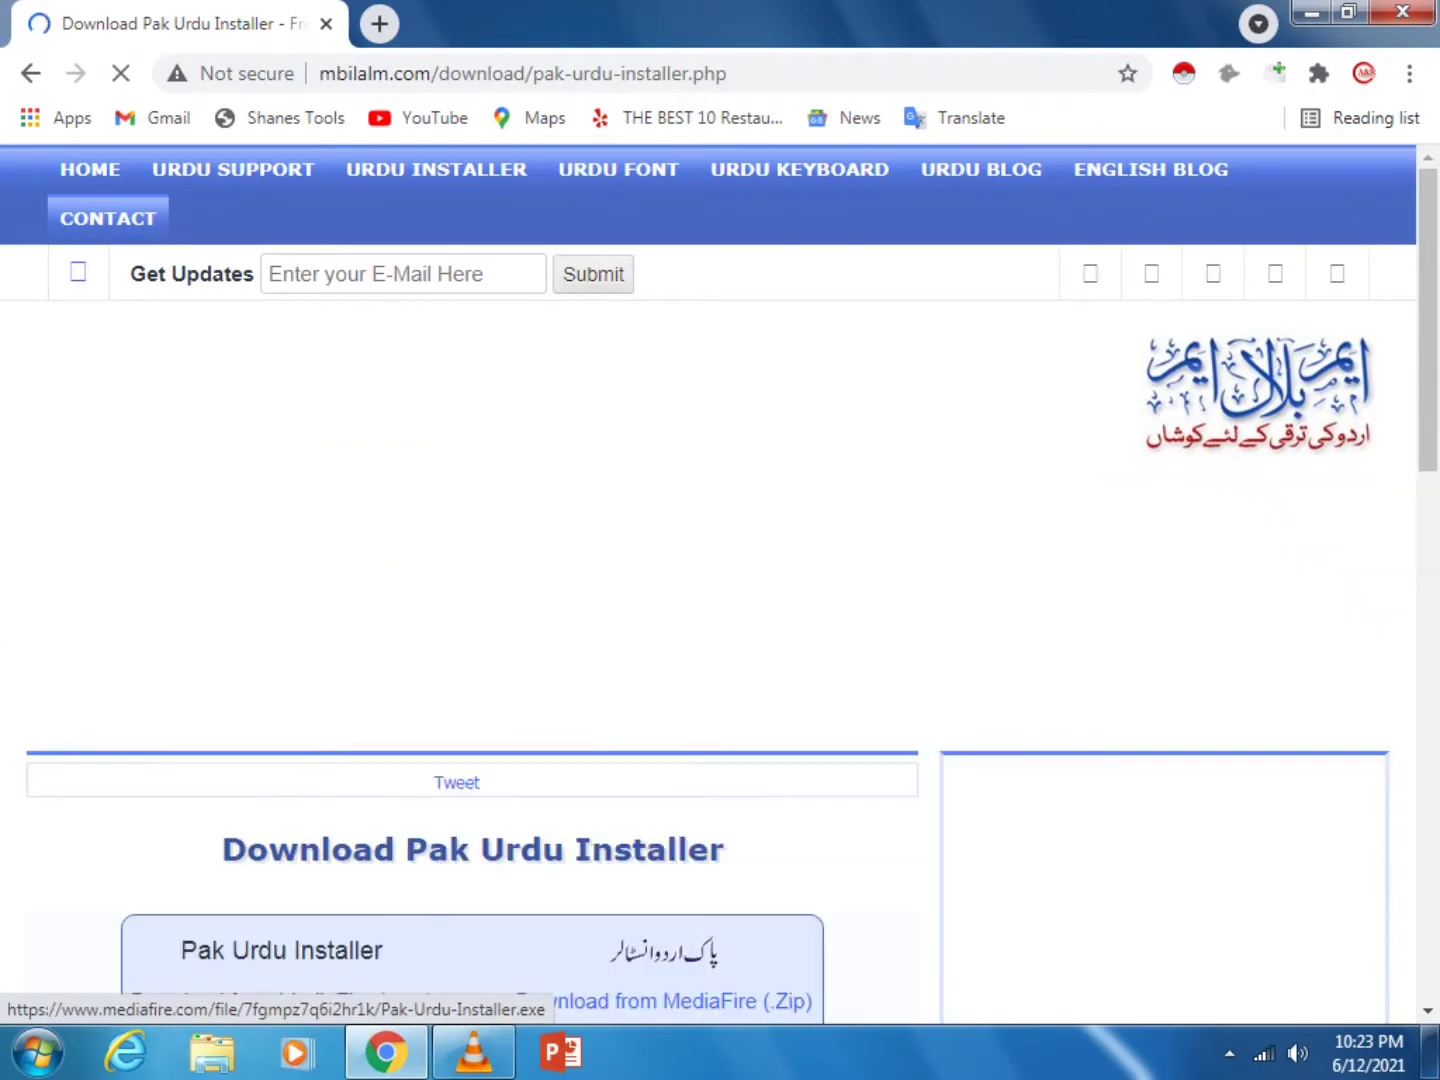
scroll(720, 585, down, 3)
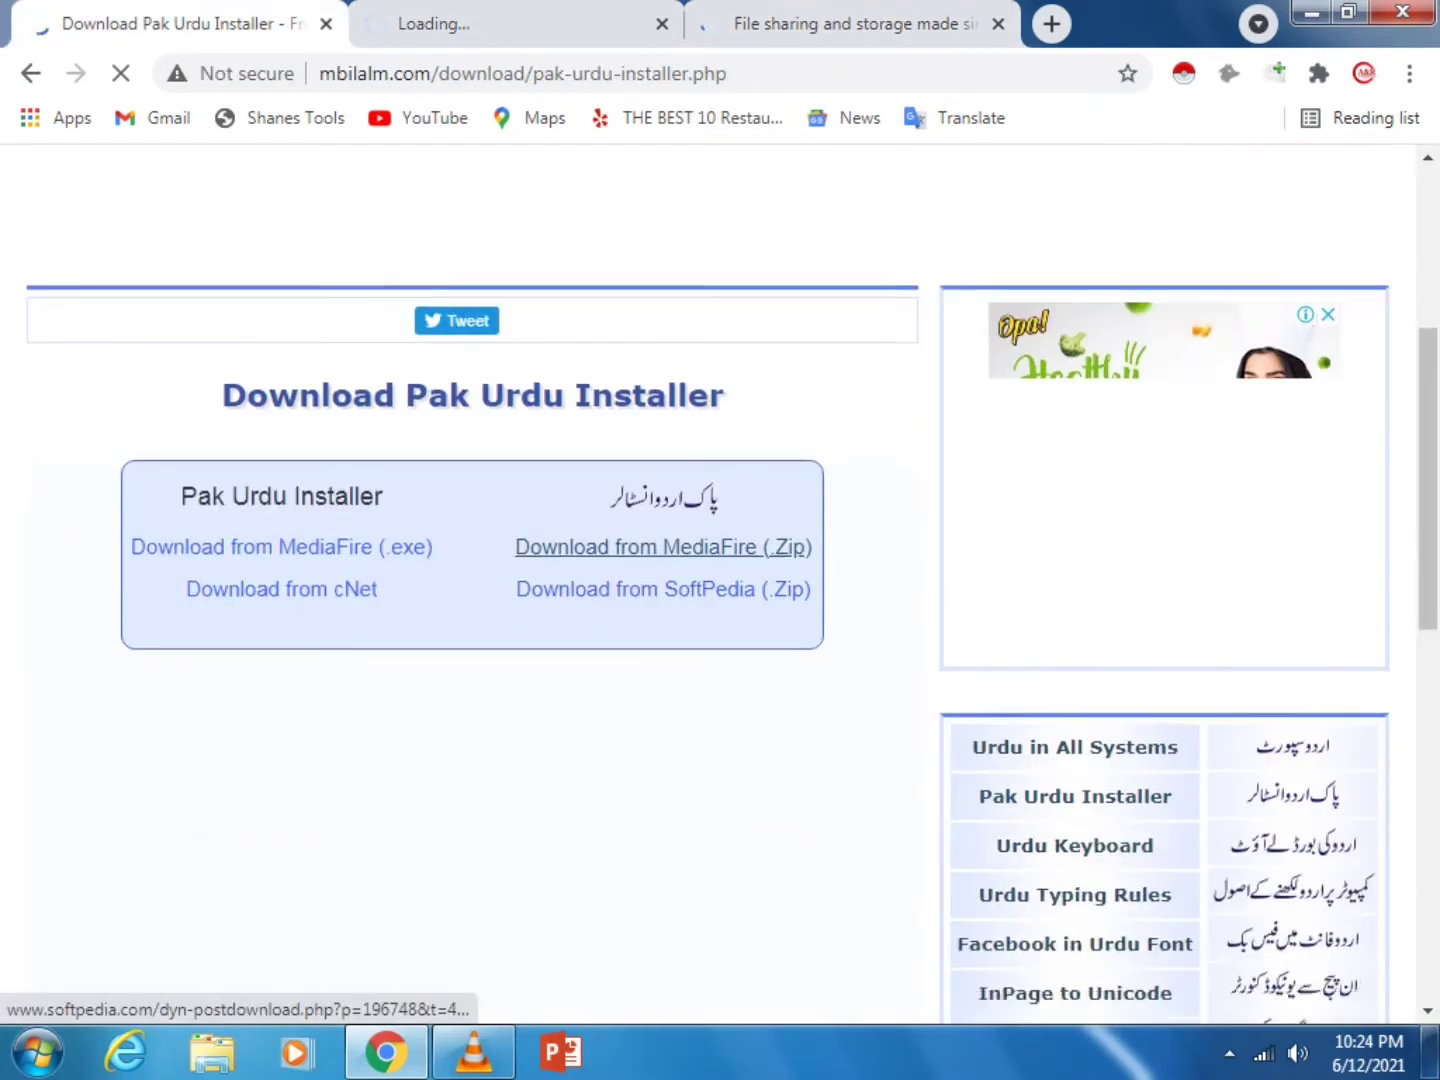
scroll(664, 772, down, 6)
scroll(720, 585, down, 3)
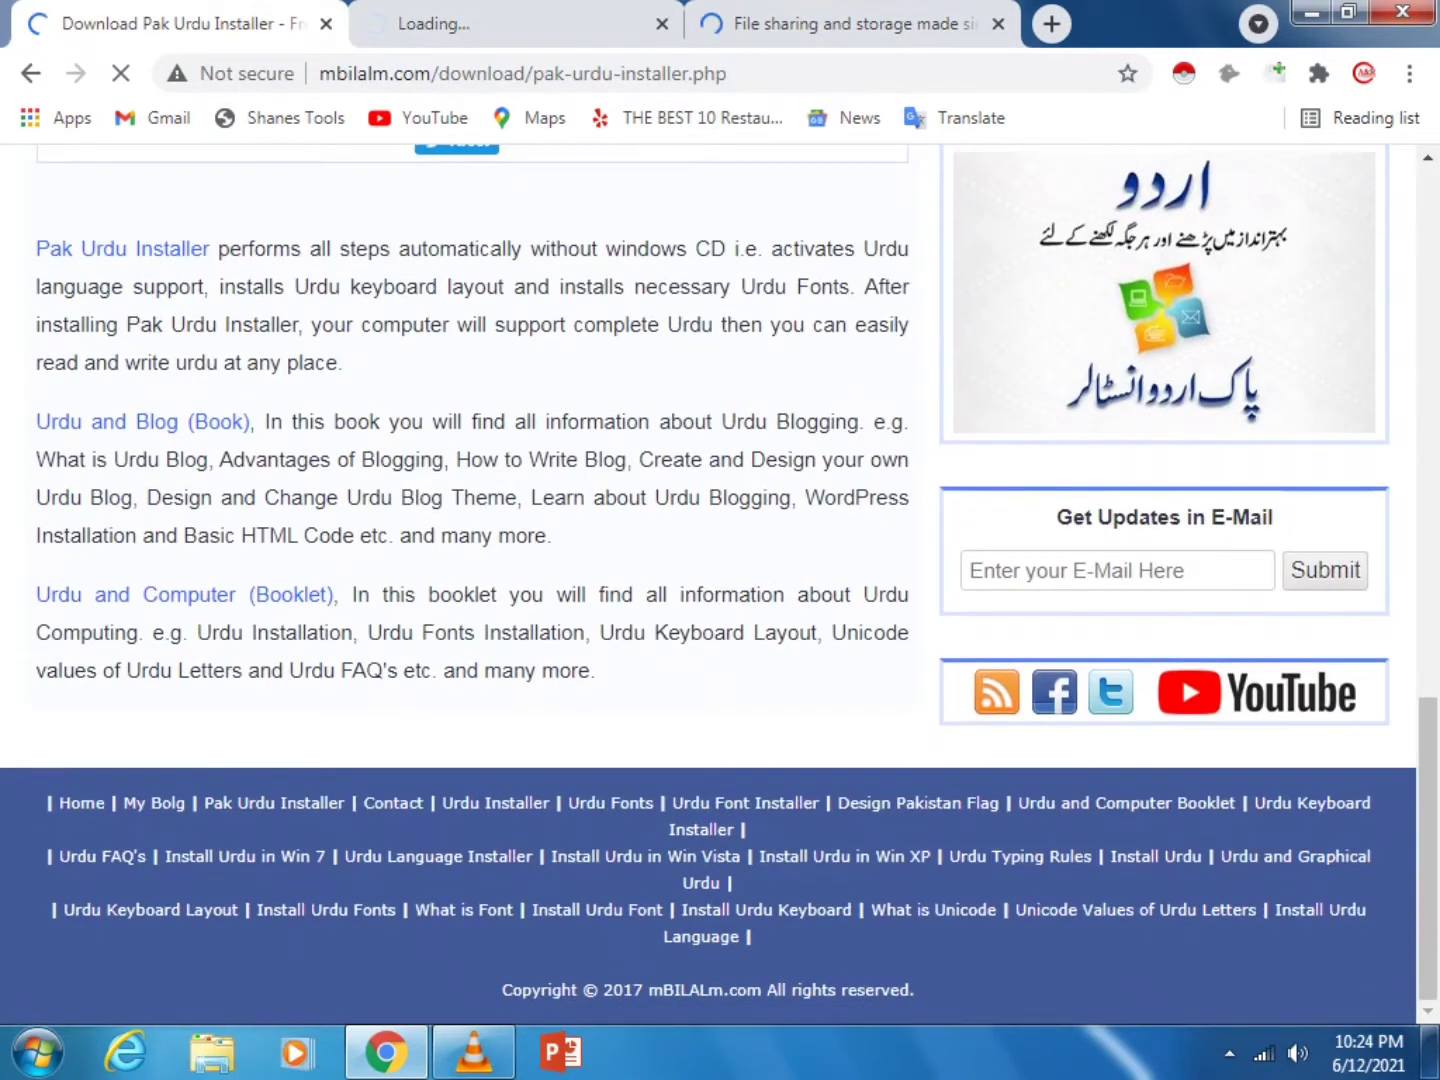
scroll(720, 585, up, 5)
scroll(720, 586, up, 4)
scroll(721, 585, up, 5)
scroll(720, 585, up, 1)
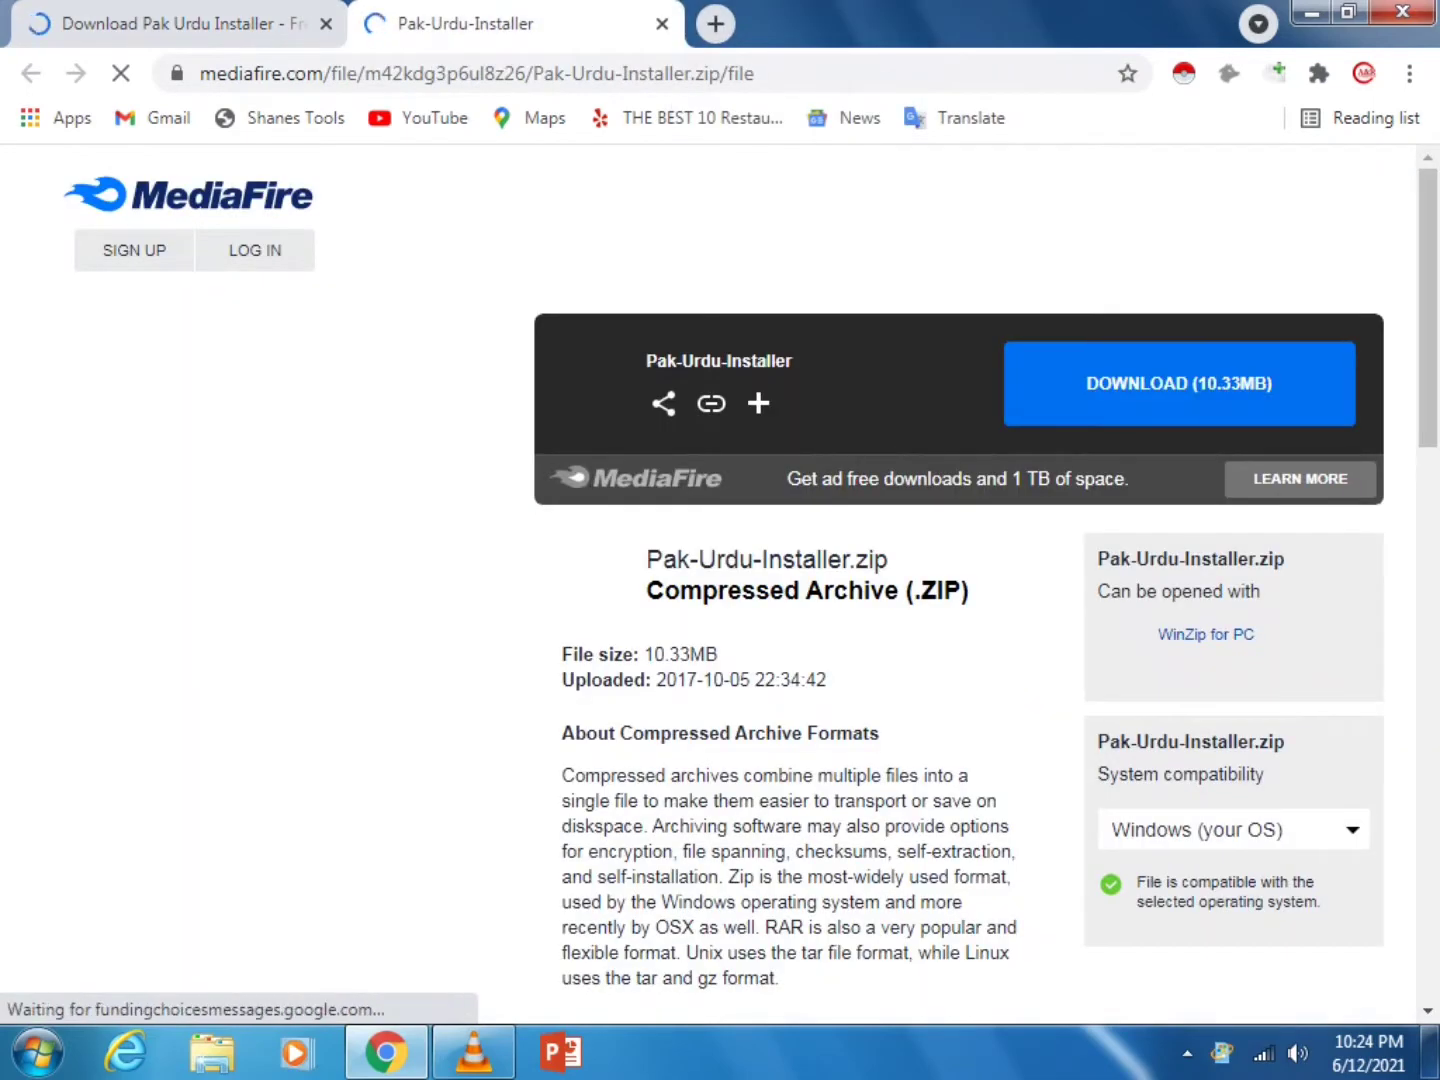
scroll(720, 585, down, 6)
scroll(720, 585, up, 4)
scroll(720, 585, up, 2)
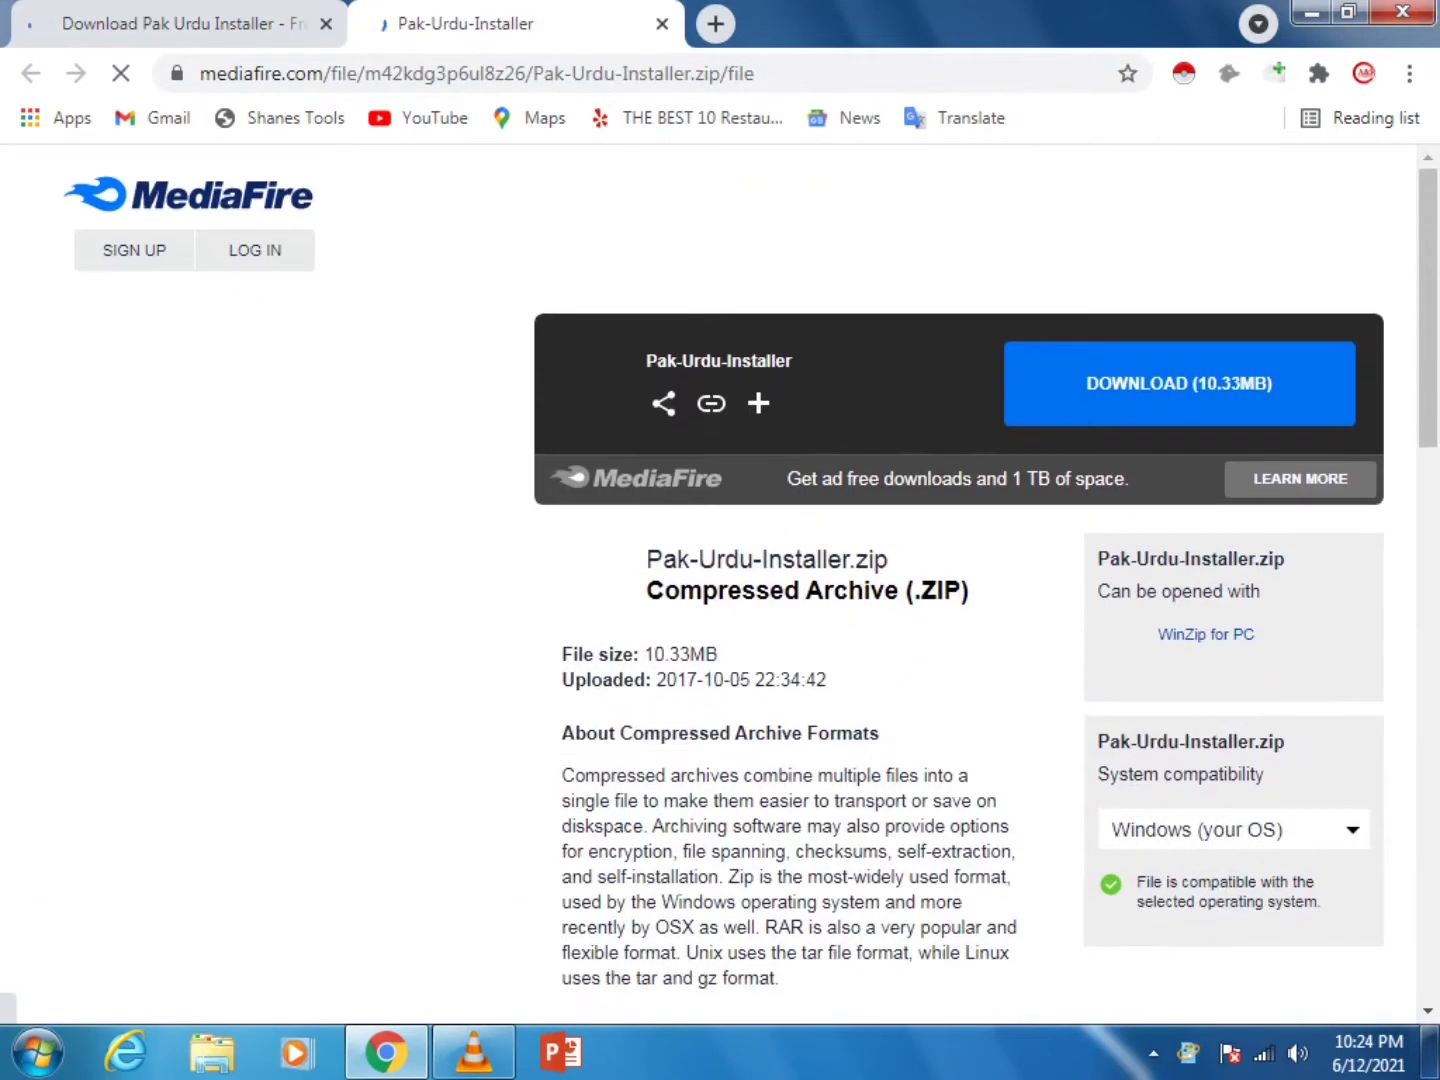
Download Pak-Urdu-Installer.zip from MediaFire, open it, and close the other browser tabs
click(1179, 382)
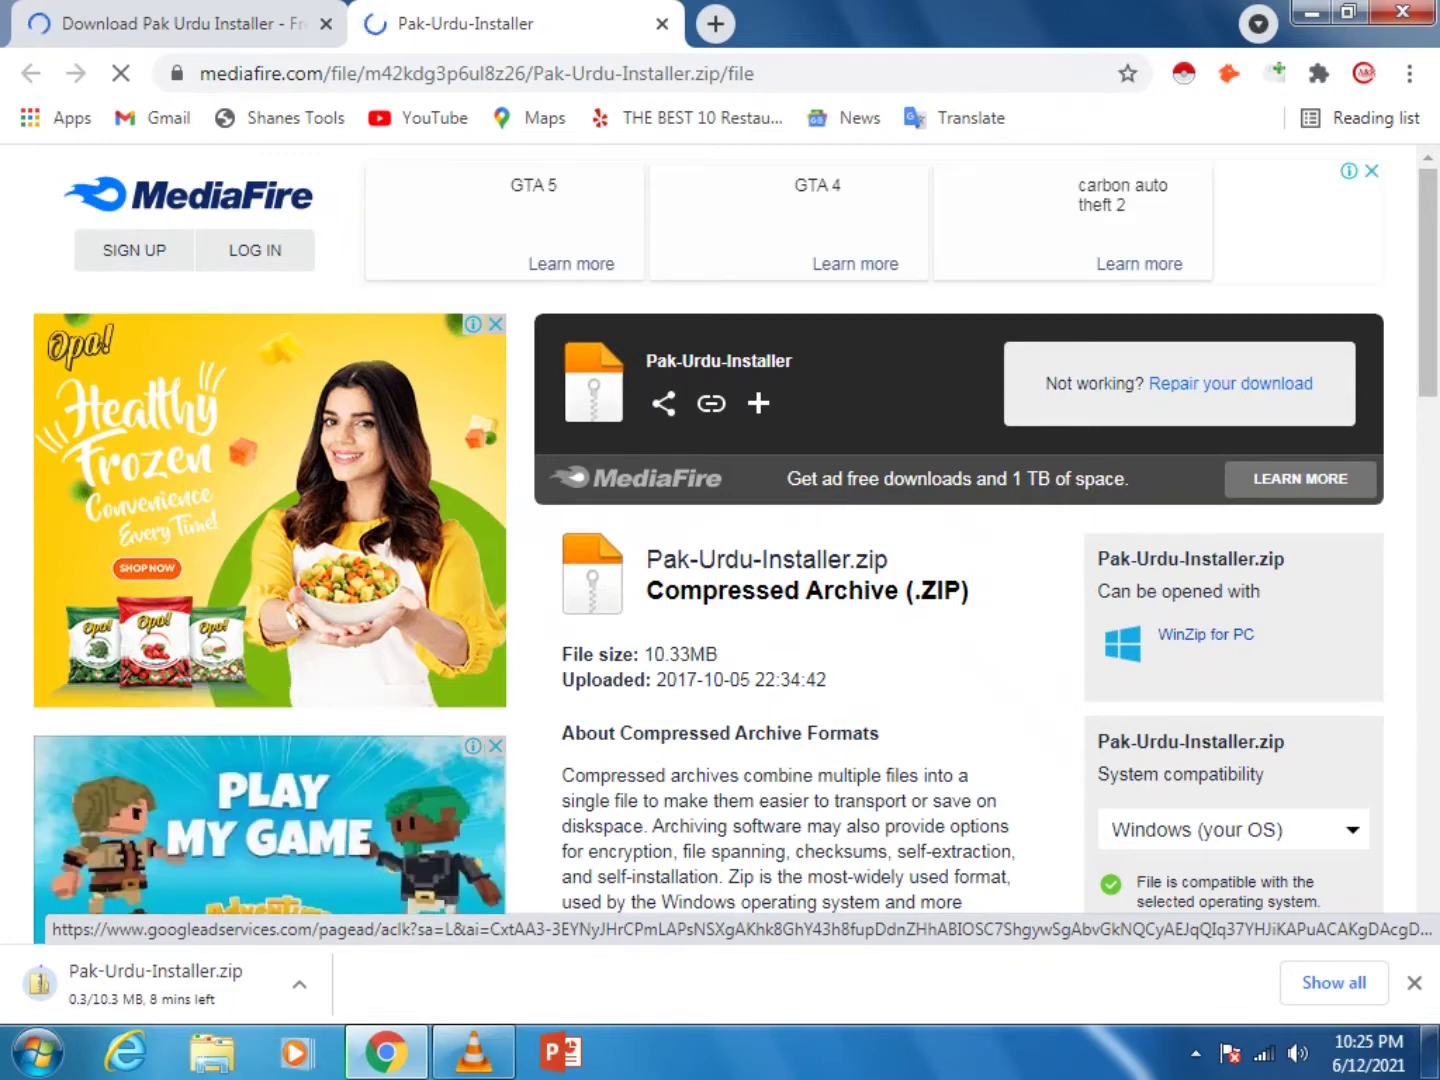
click(157, 984)
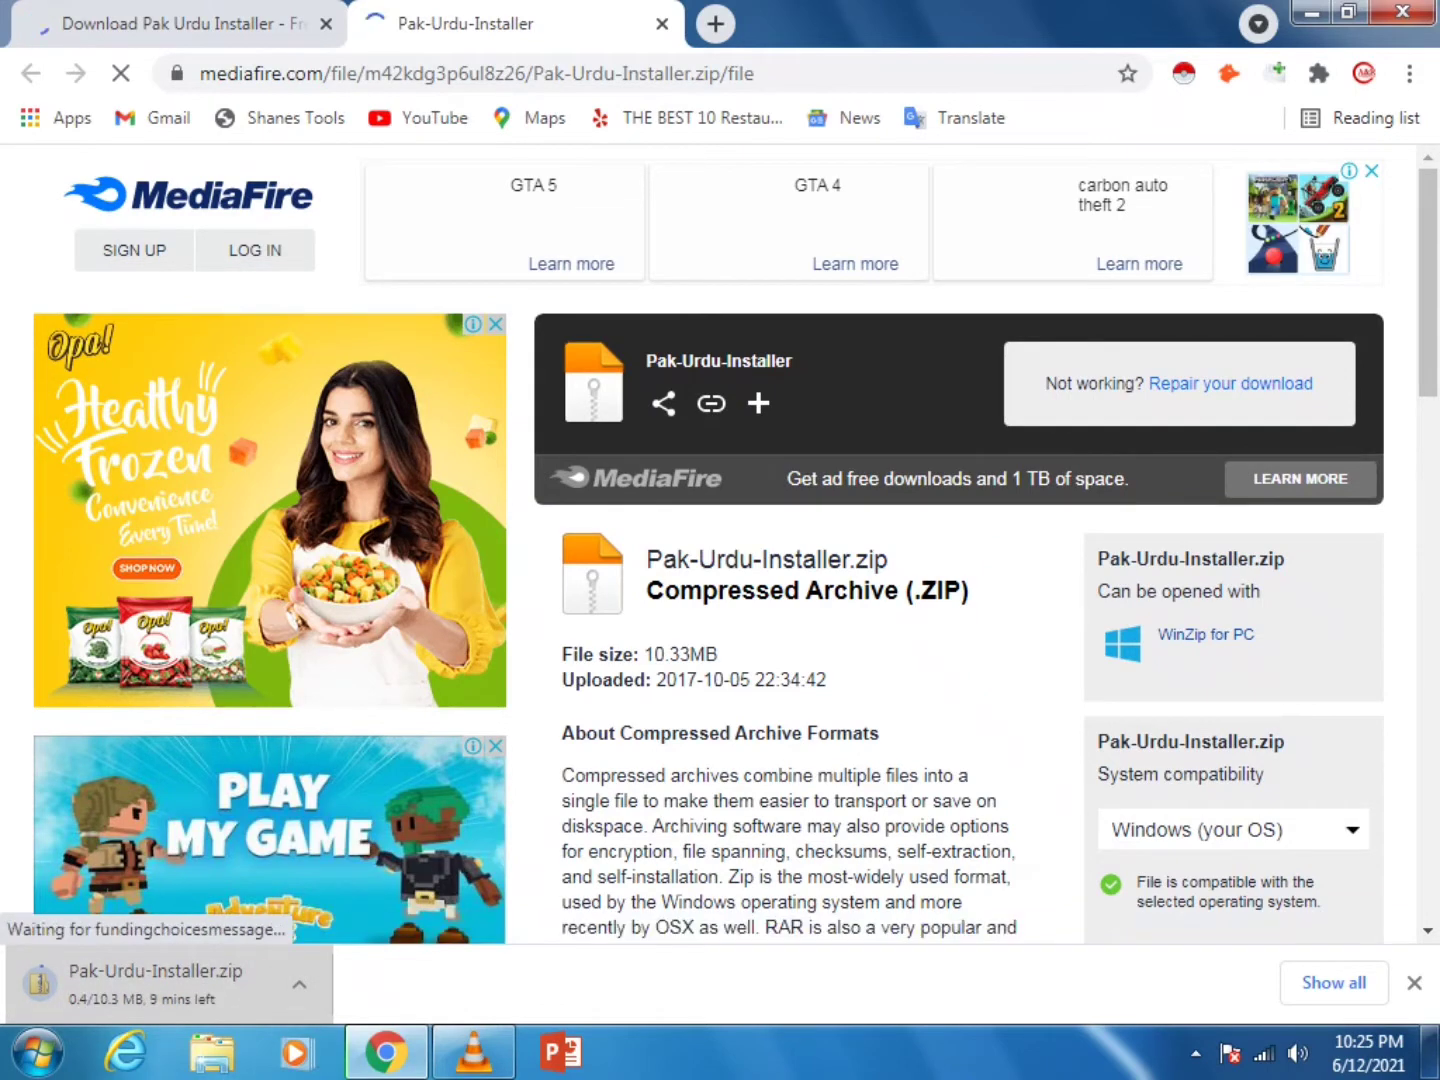
scroll(720, 563, down, 1)
scroll(720, 563, down, 7)
scroll(720, 562, up, 8)
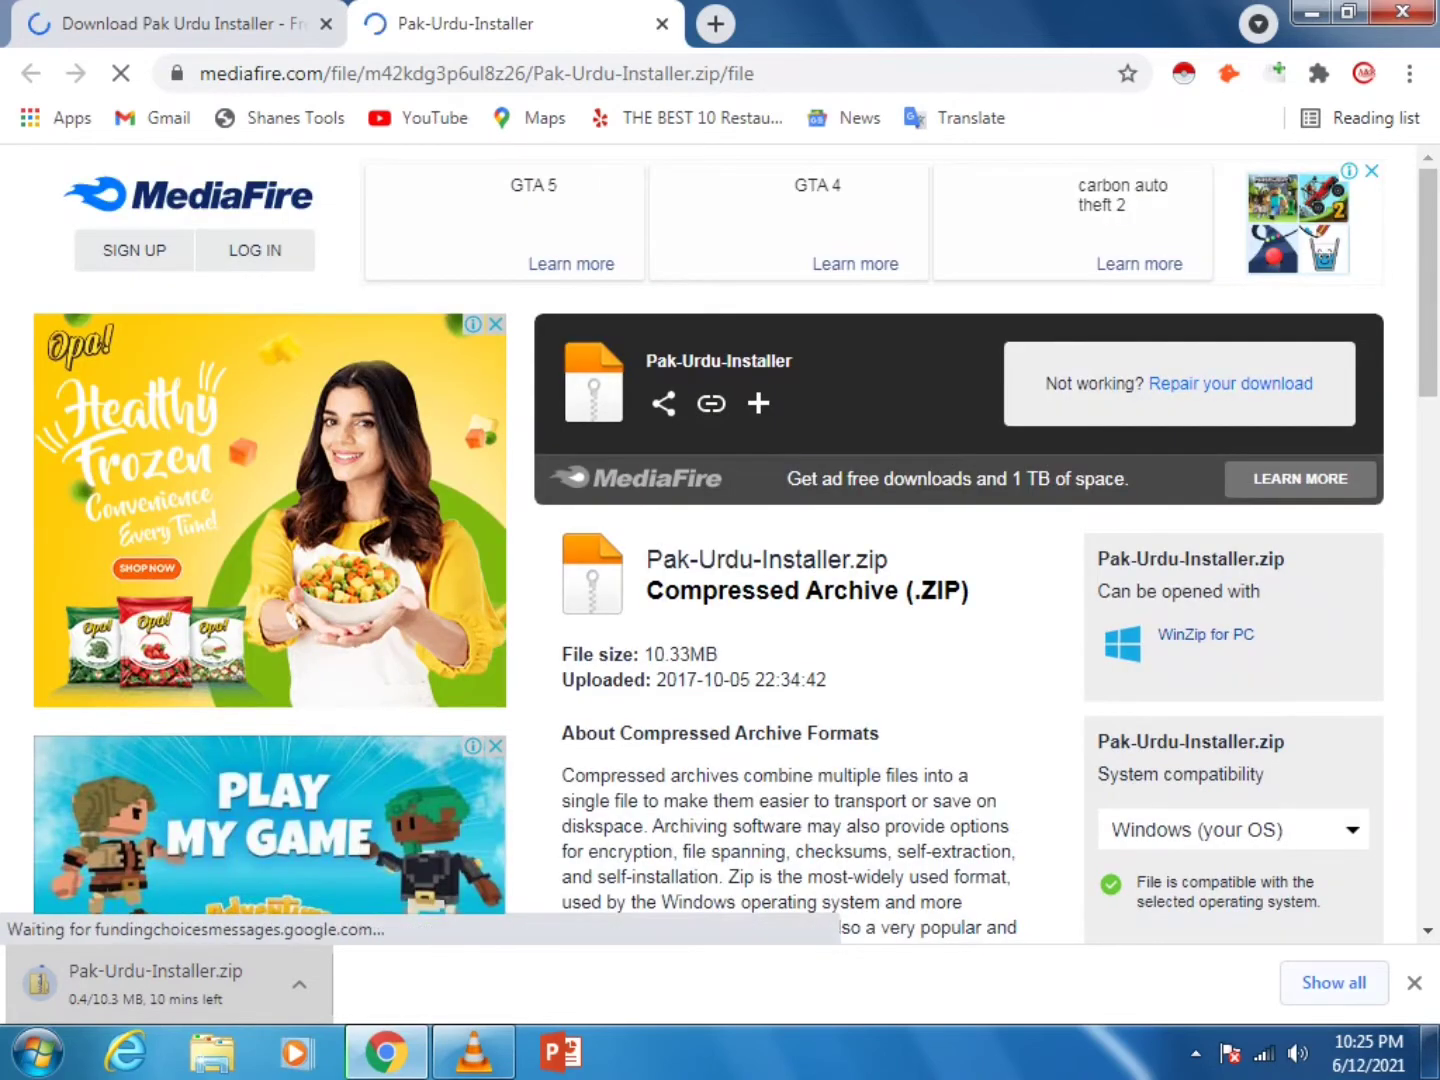
click(1334, 983)
click(325, 23)
click(326, 23)
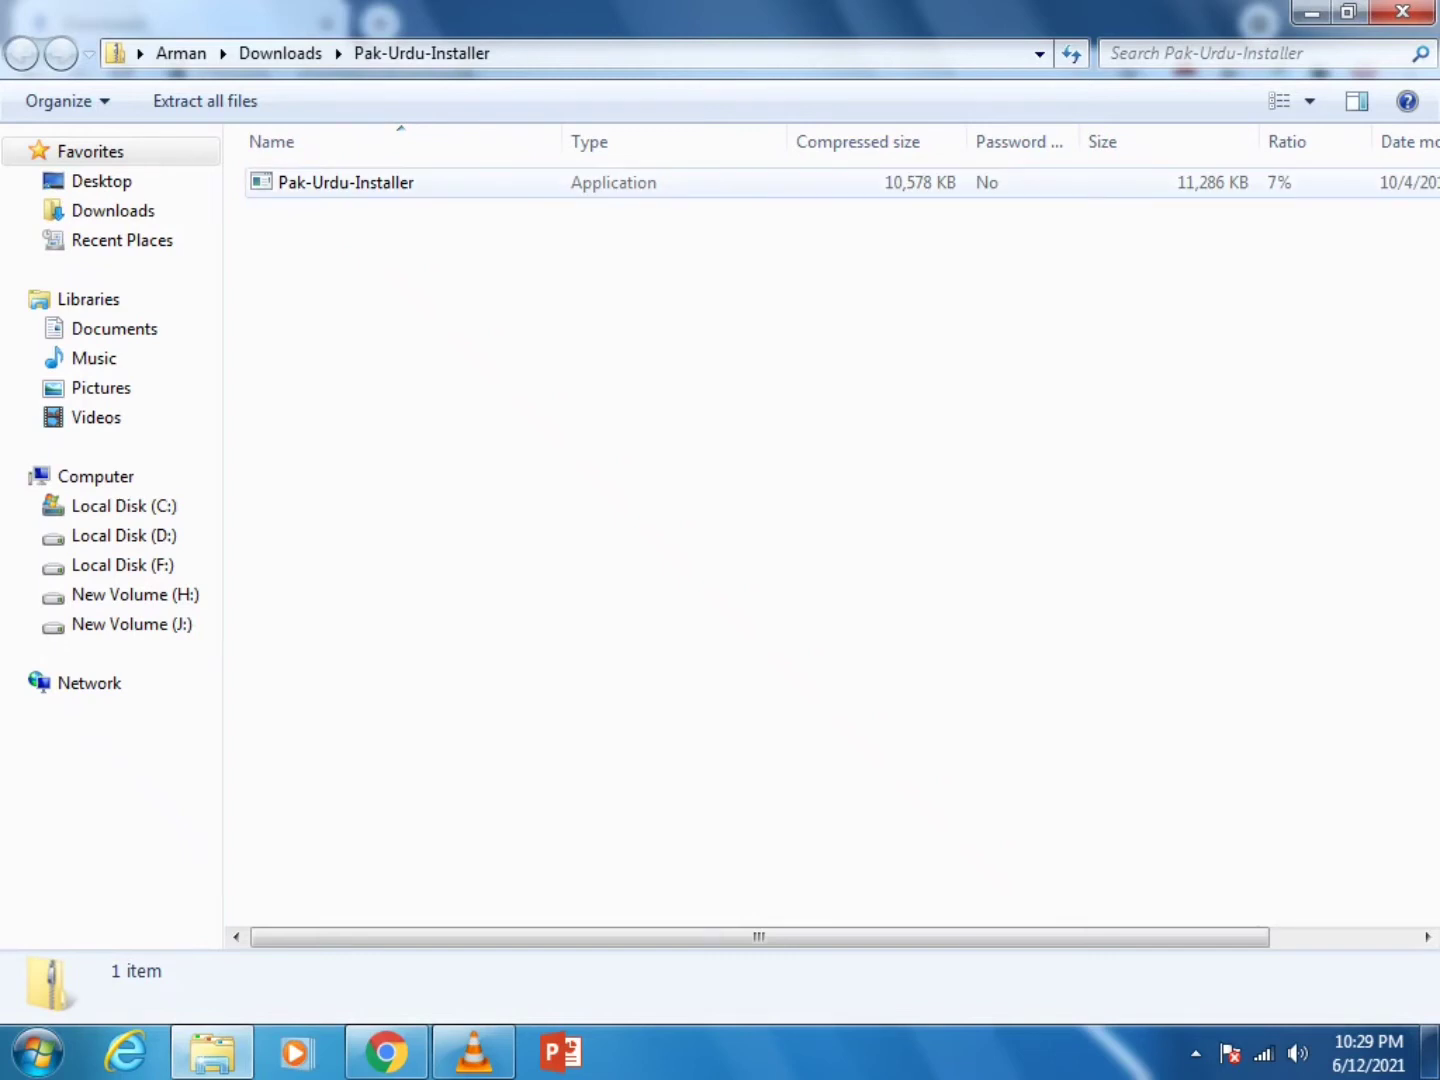
Run the Pak-Urdu-Installer application from inside the zip folder
key(Down)
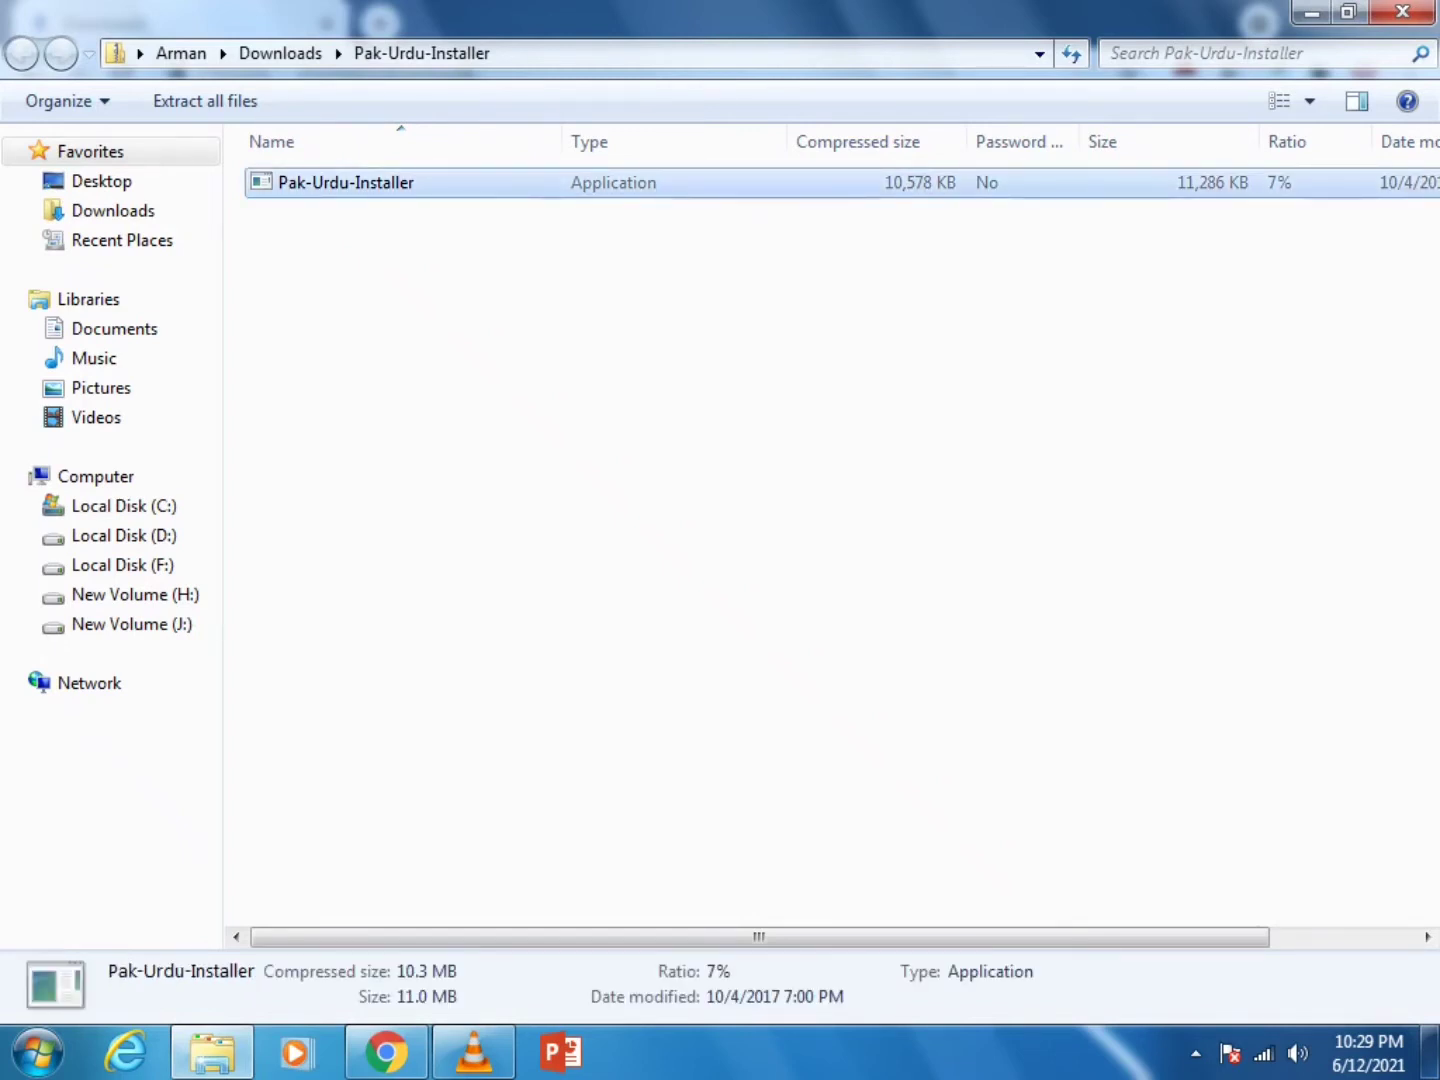
key(Return)
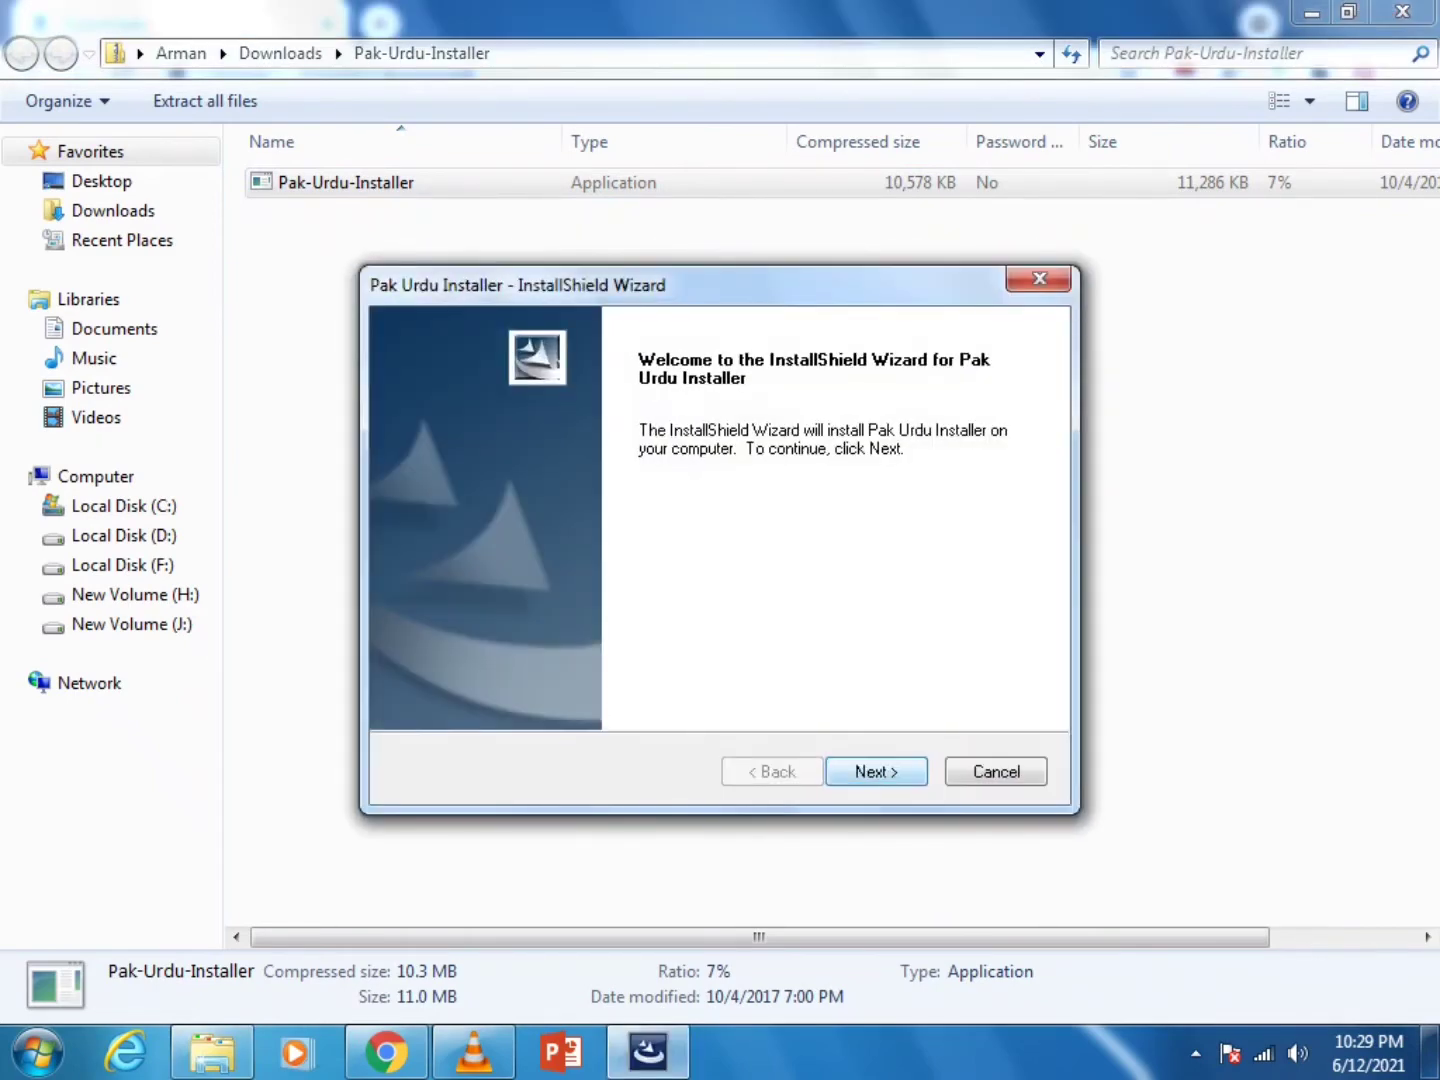
Accept the wizard's Welcome and Ready to Install pages so Pak Urdu Installer installs
key(Return)
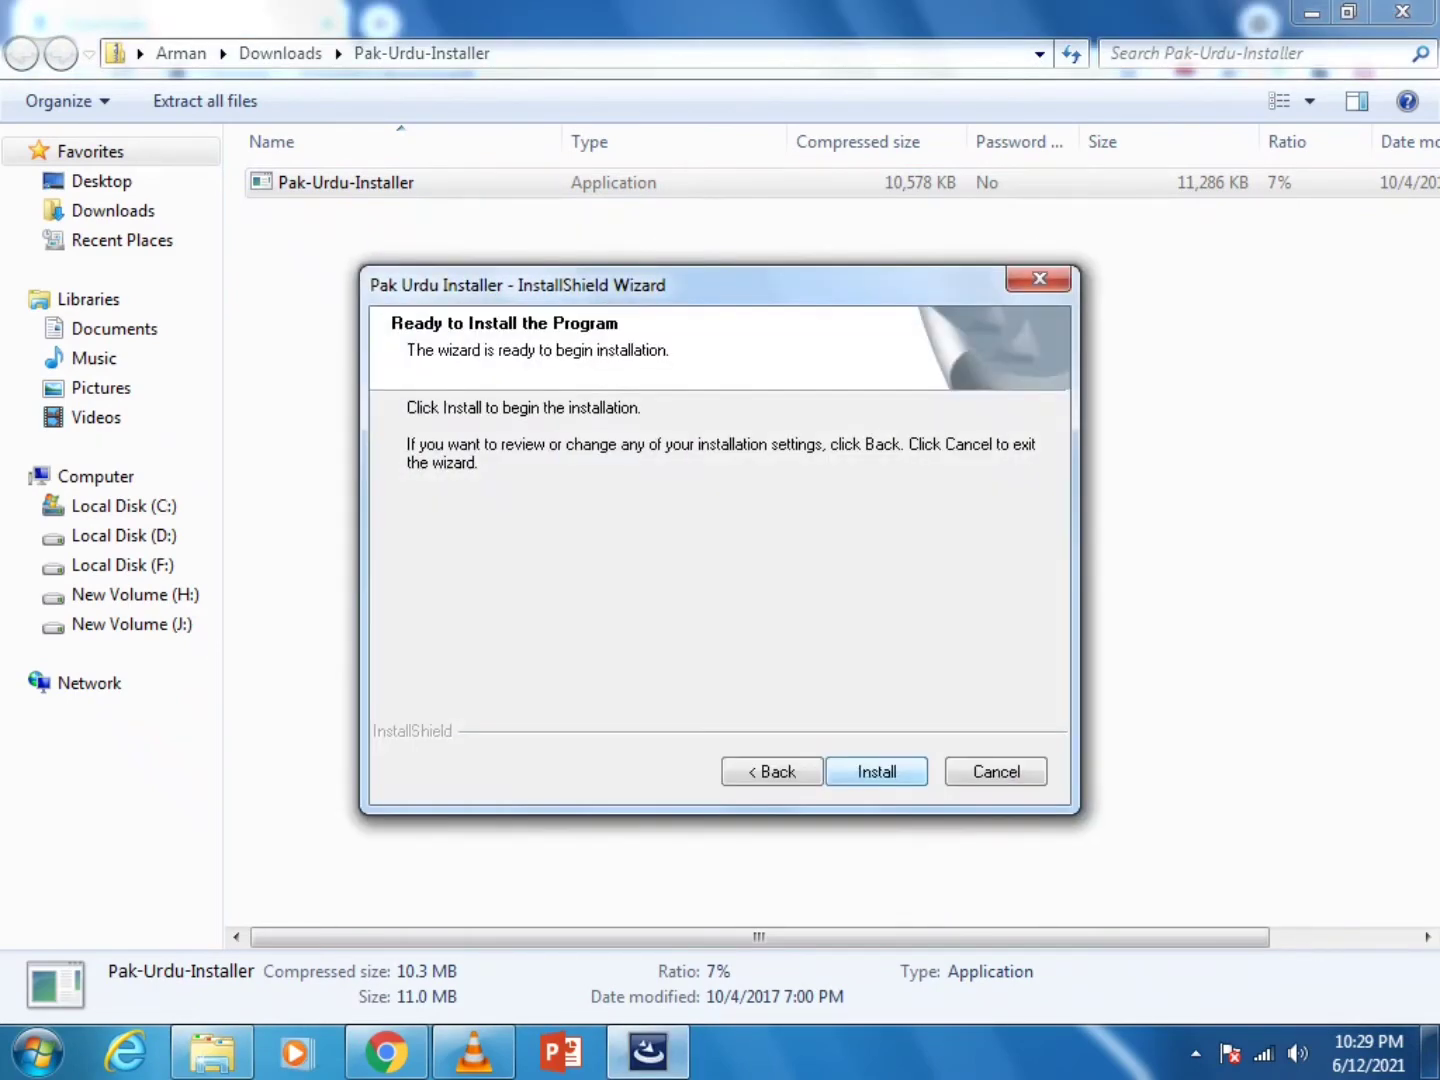
key(Return)
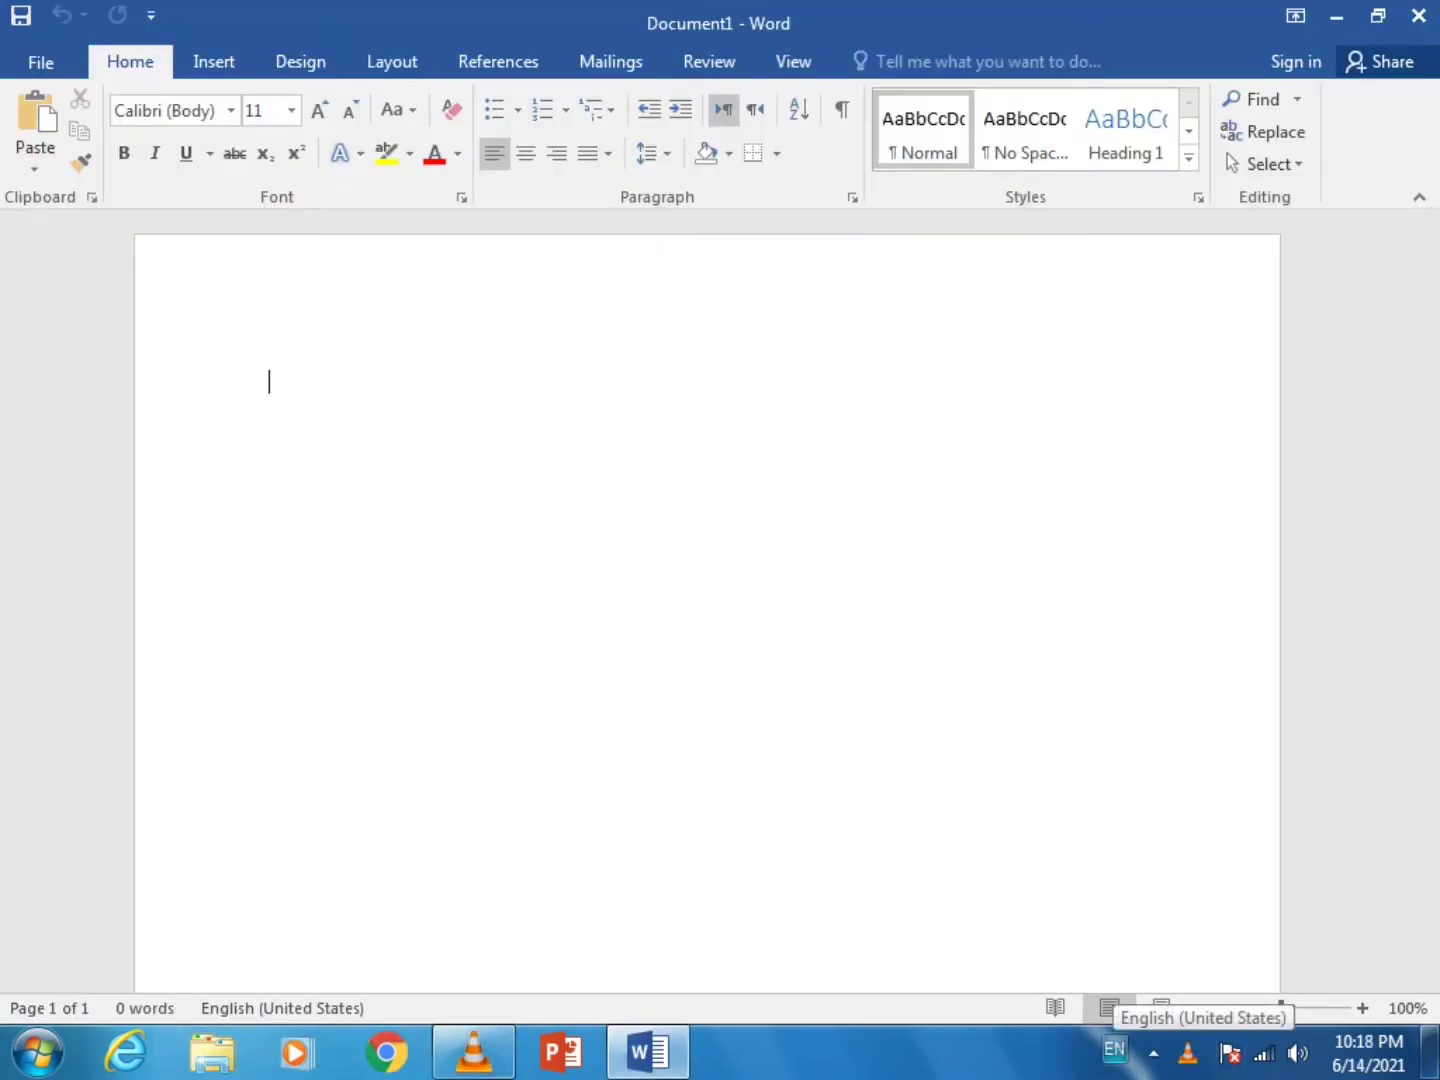
text(Arman)
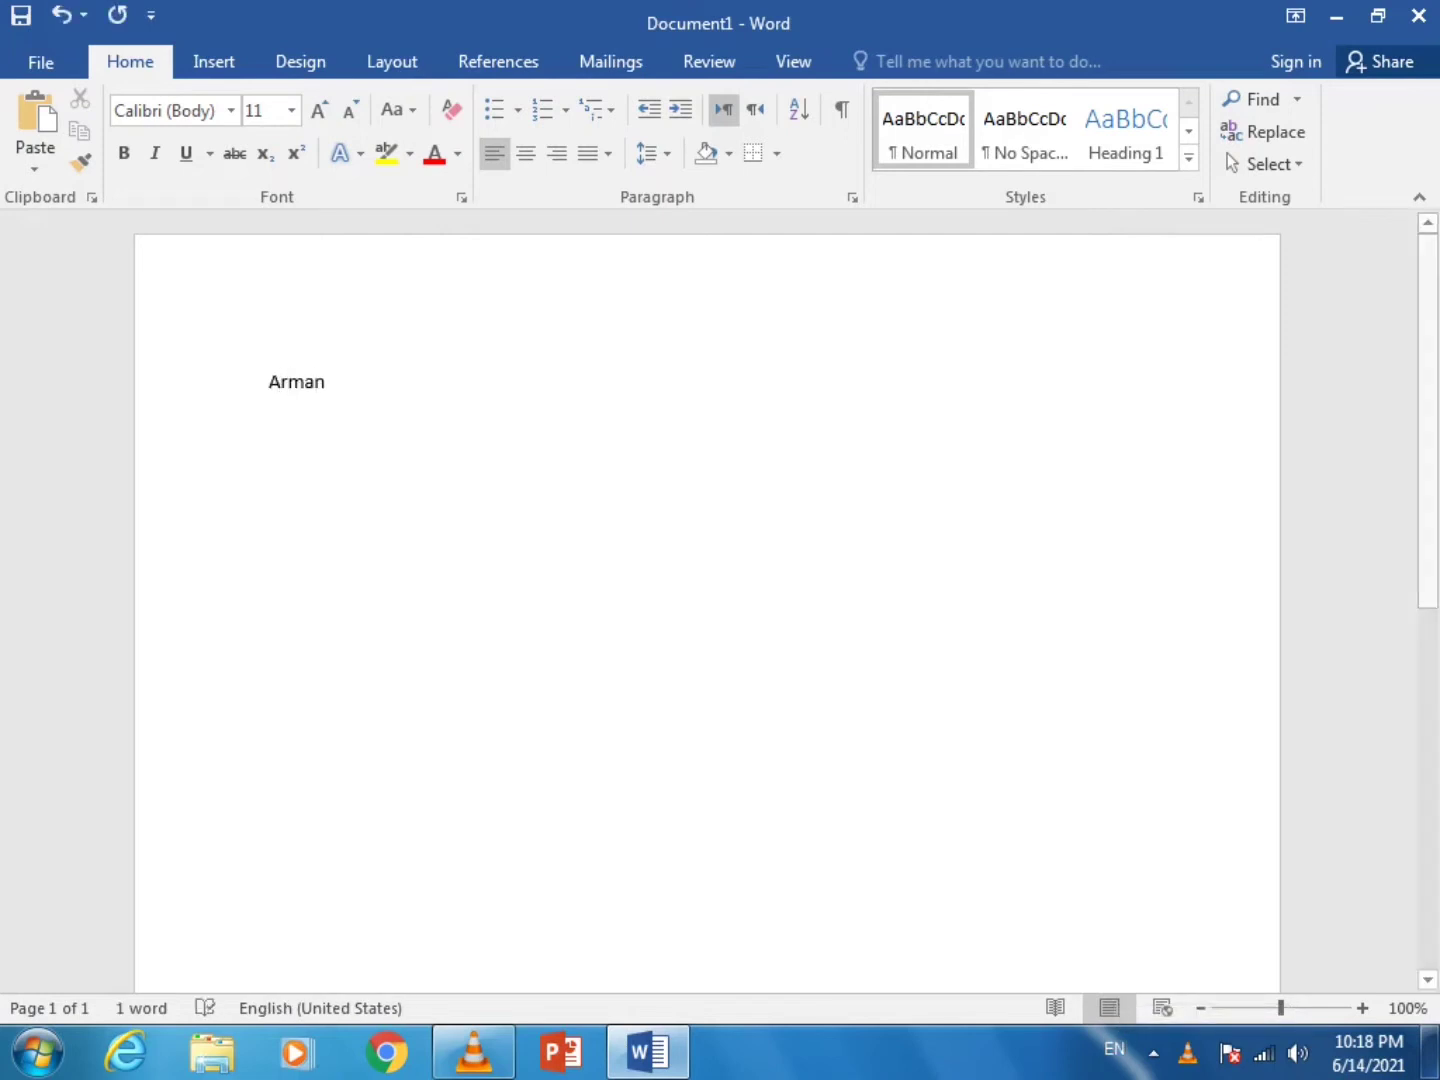
Enlarge the typed word "Arman" to 22 points and add spaces after it
key(ctrl+a)
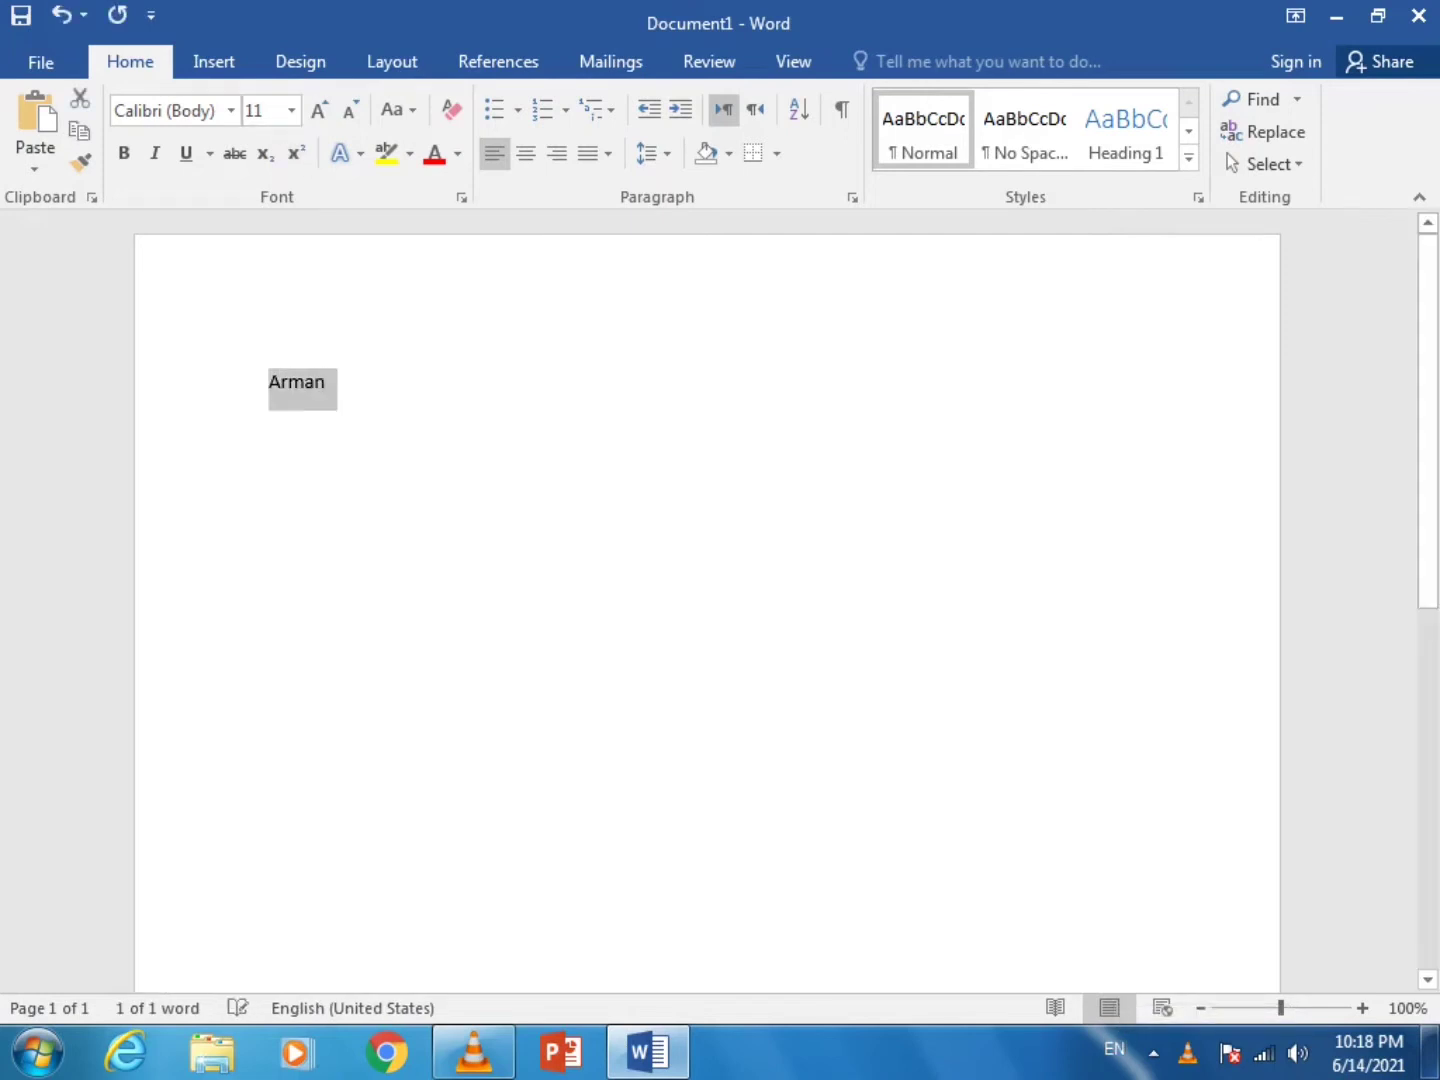
key(ctrl+shift+period)
key(ctrl+shift+period)
key(ctrl+shift+period)
key(ctrl+shift+period)
key(ctrl+shift+period)
key(ctrl+shift+period)
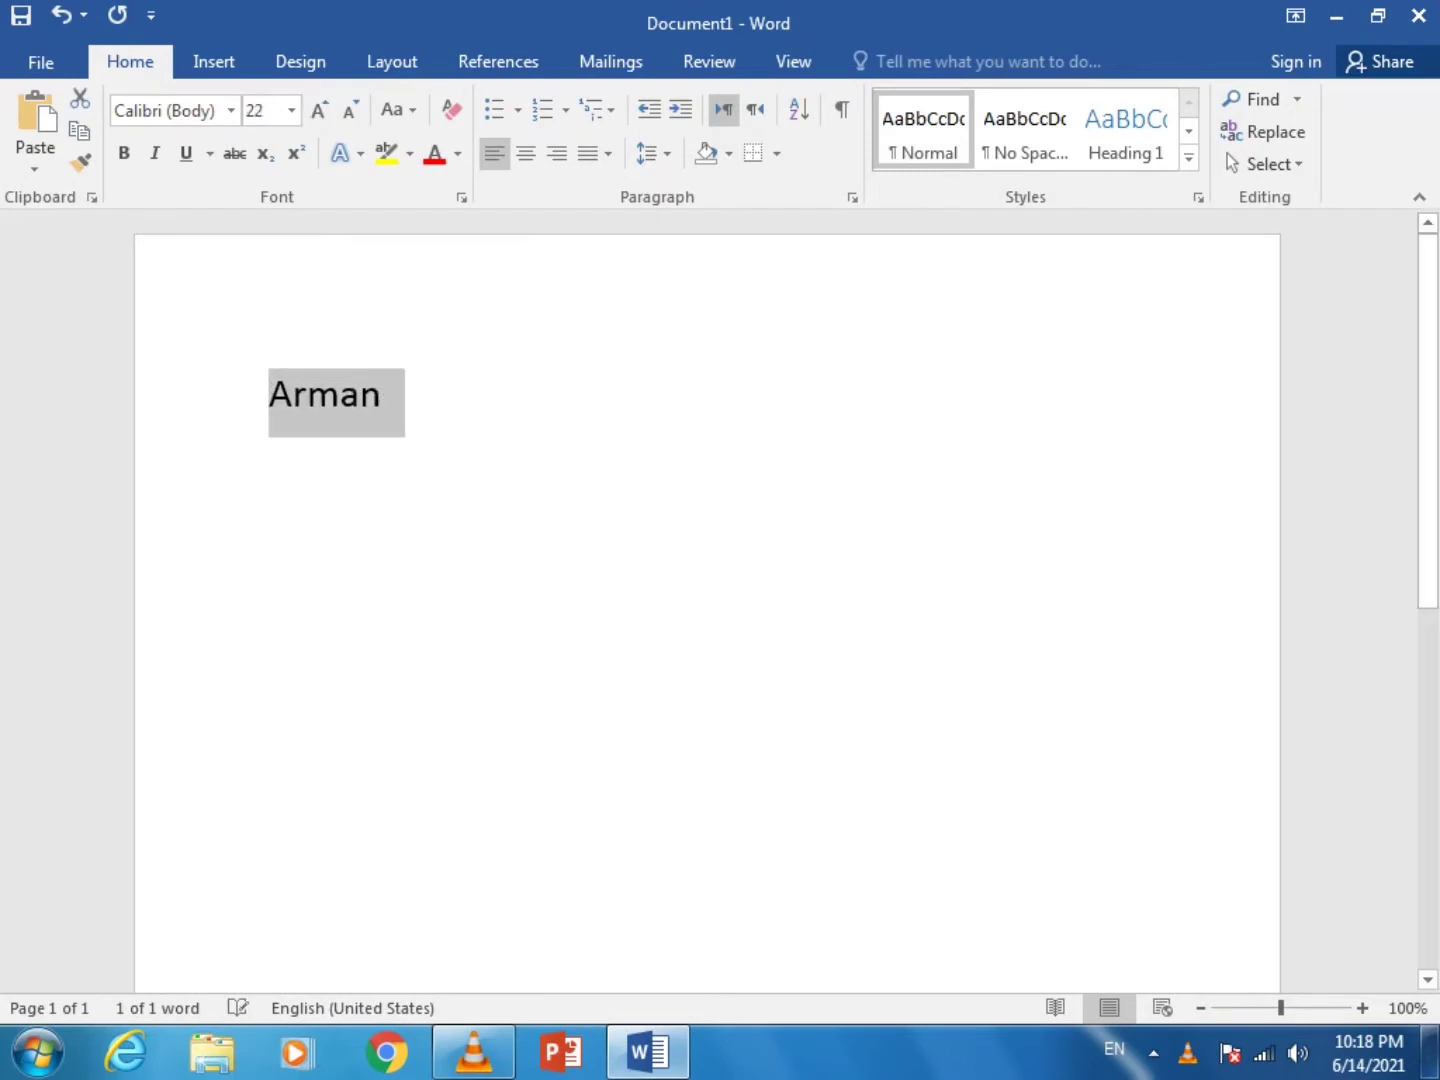
key(Right)
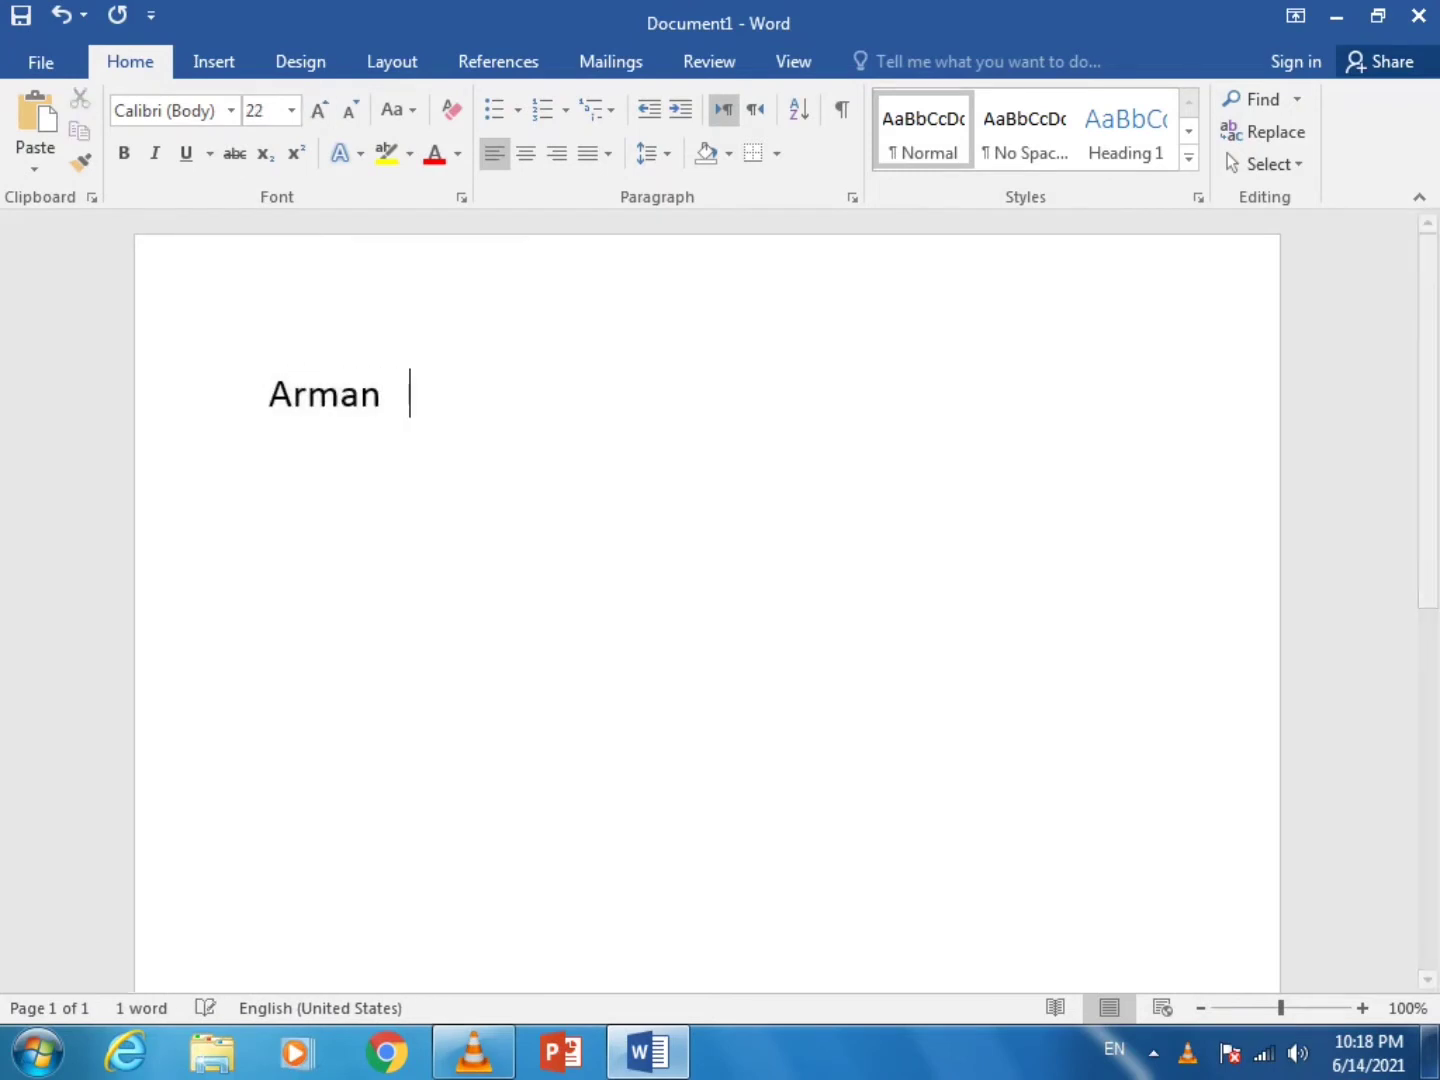
Switch input to Urdu to write ارمان after "Arman", return to English, and show hidden tray icons
click(1114, 1049)
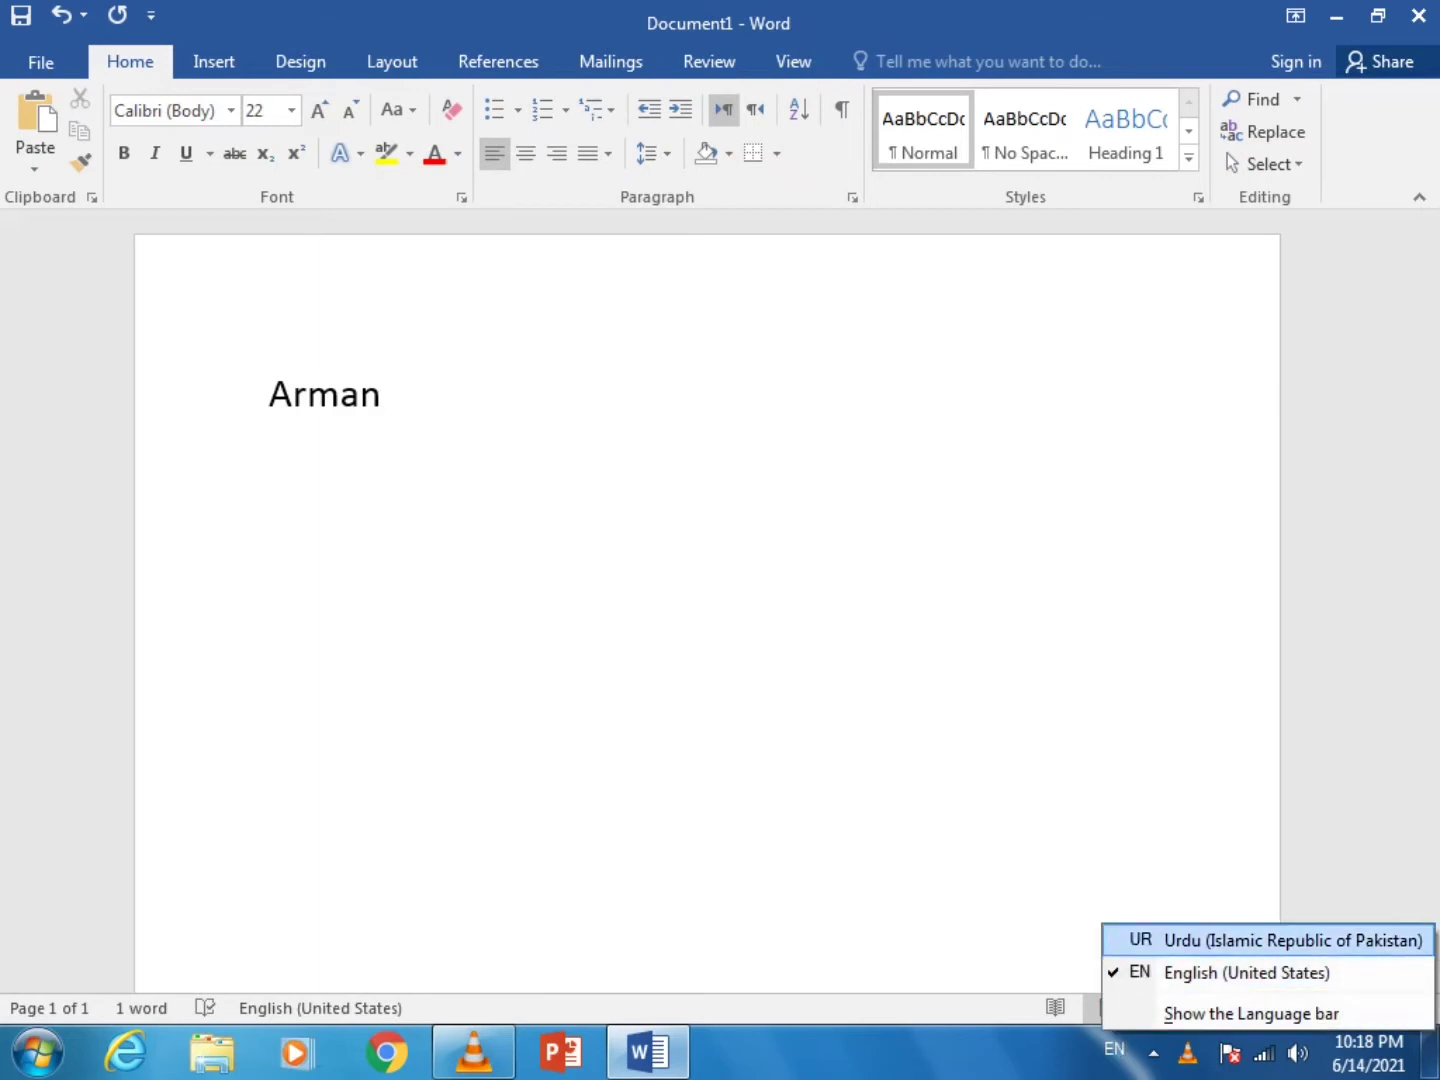
click(1226, 941)
text(ارمان)
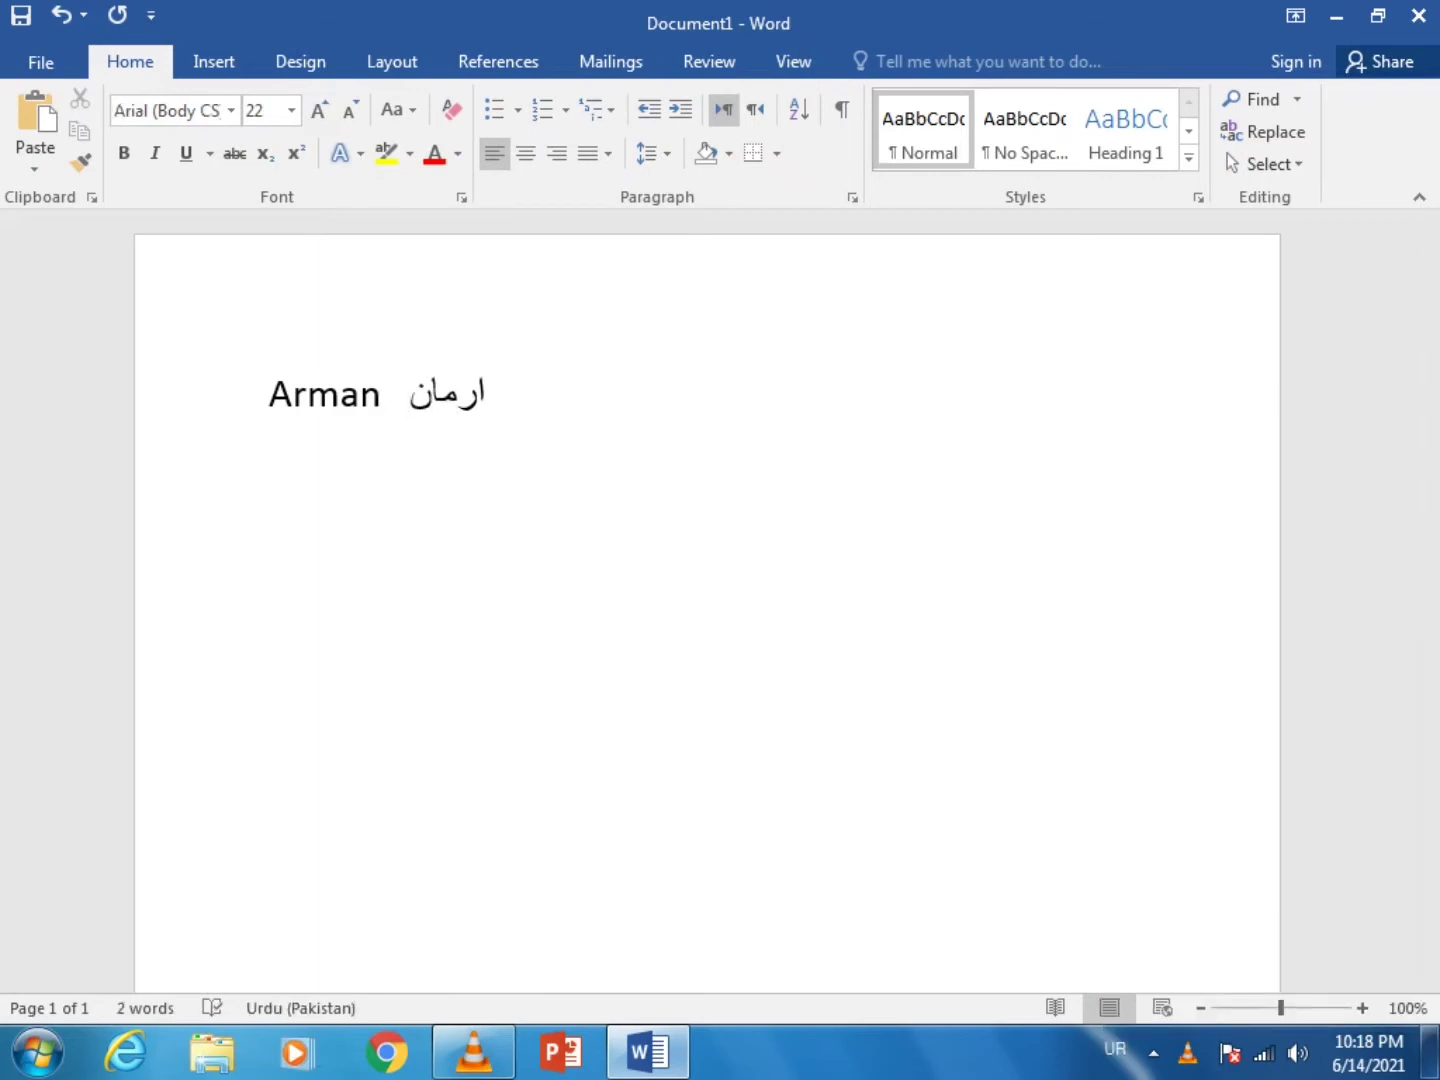
click(1114, 1049)
click(1221, 965)
click(1114, 1048)
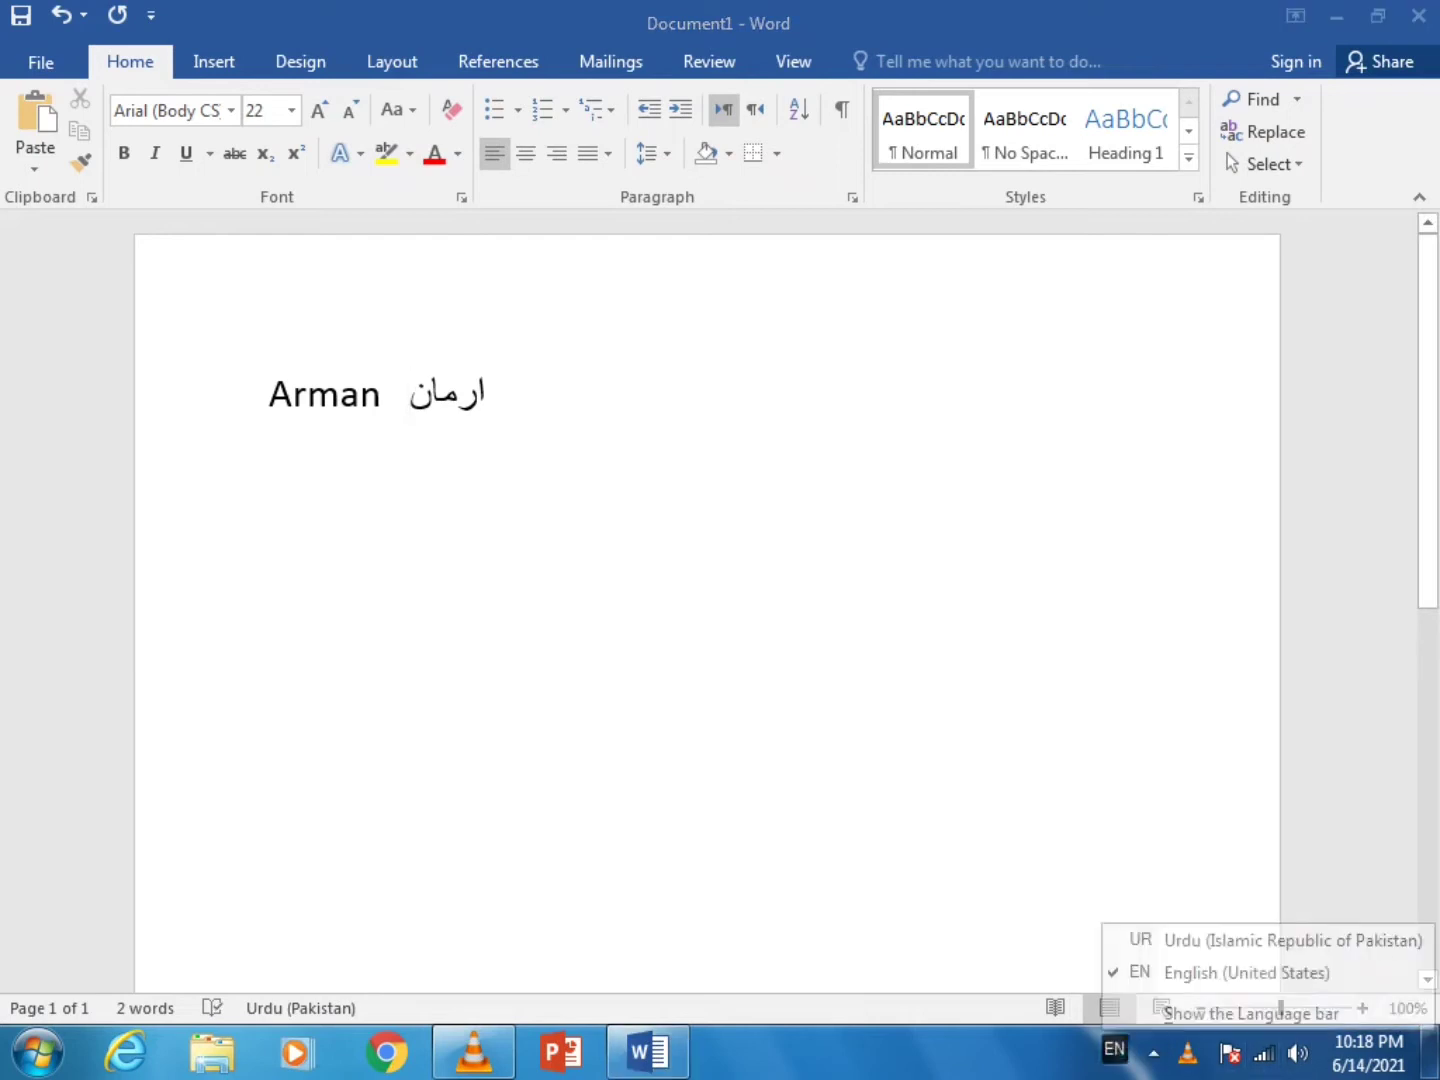
click(1195, 1051)
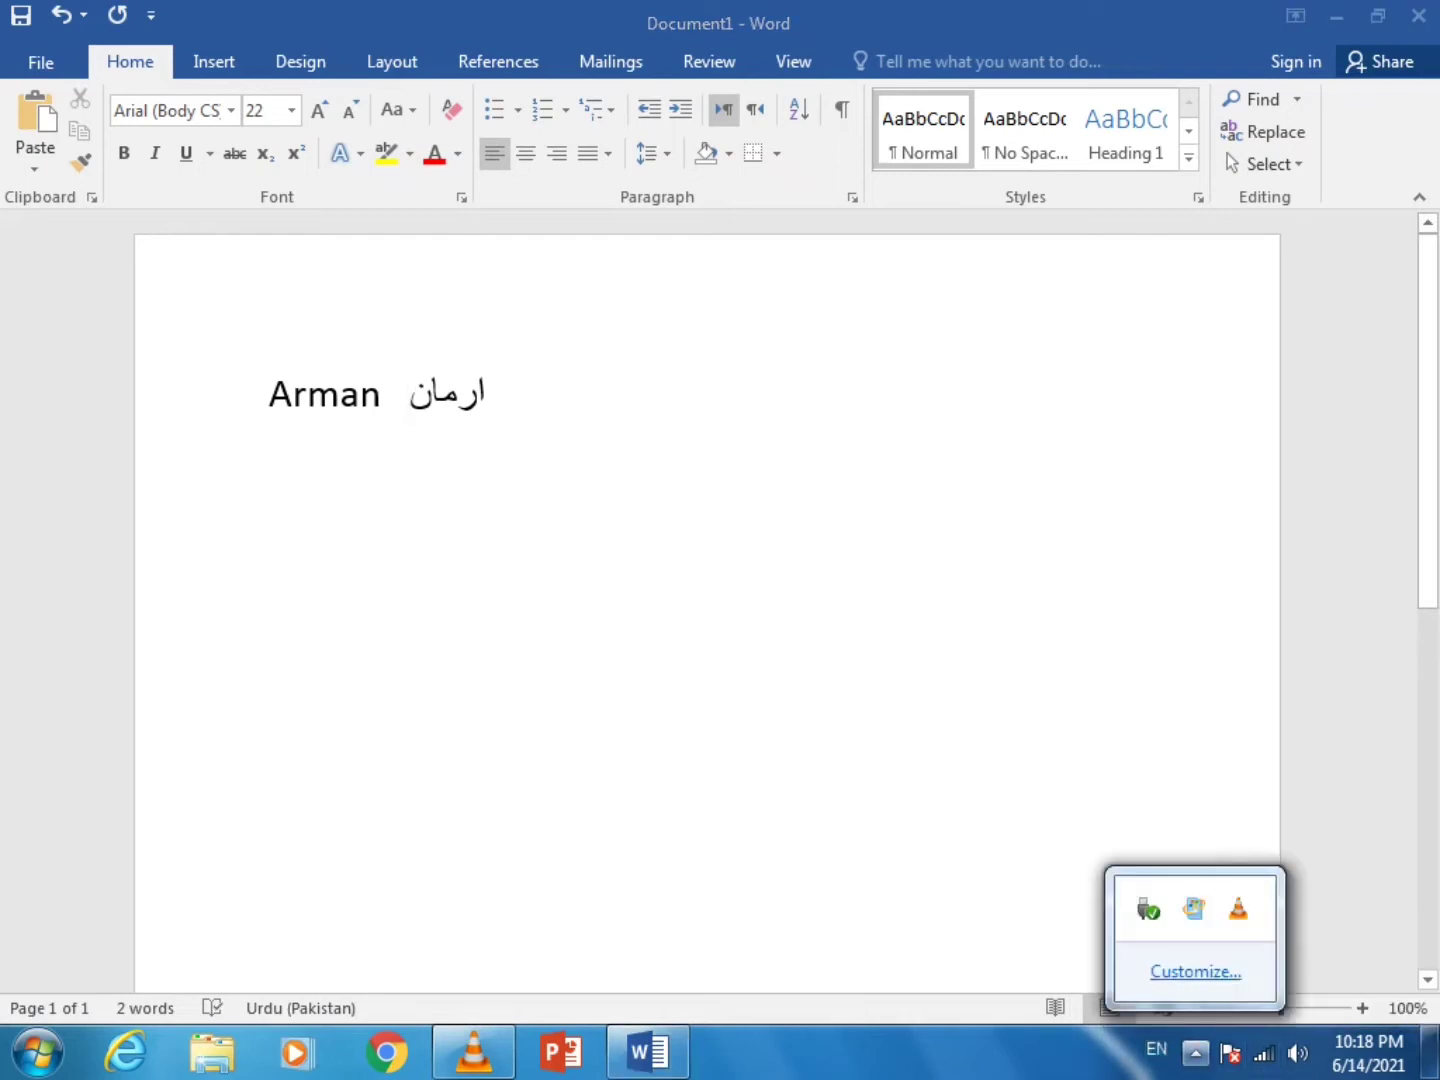
Show the floating language bar, move it beside the text, and set it to Urdu
click(1157, 1048)
click(1227, 1016)
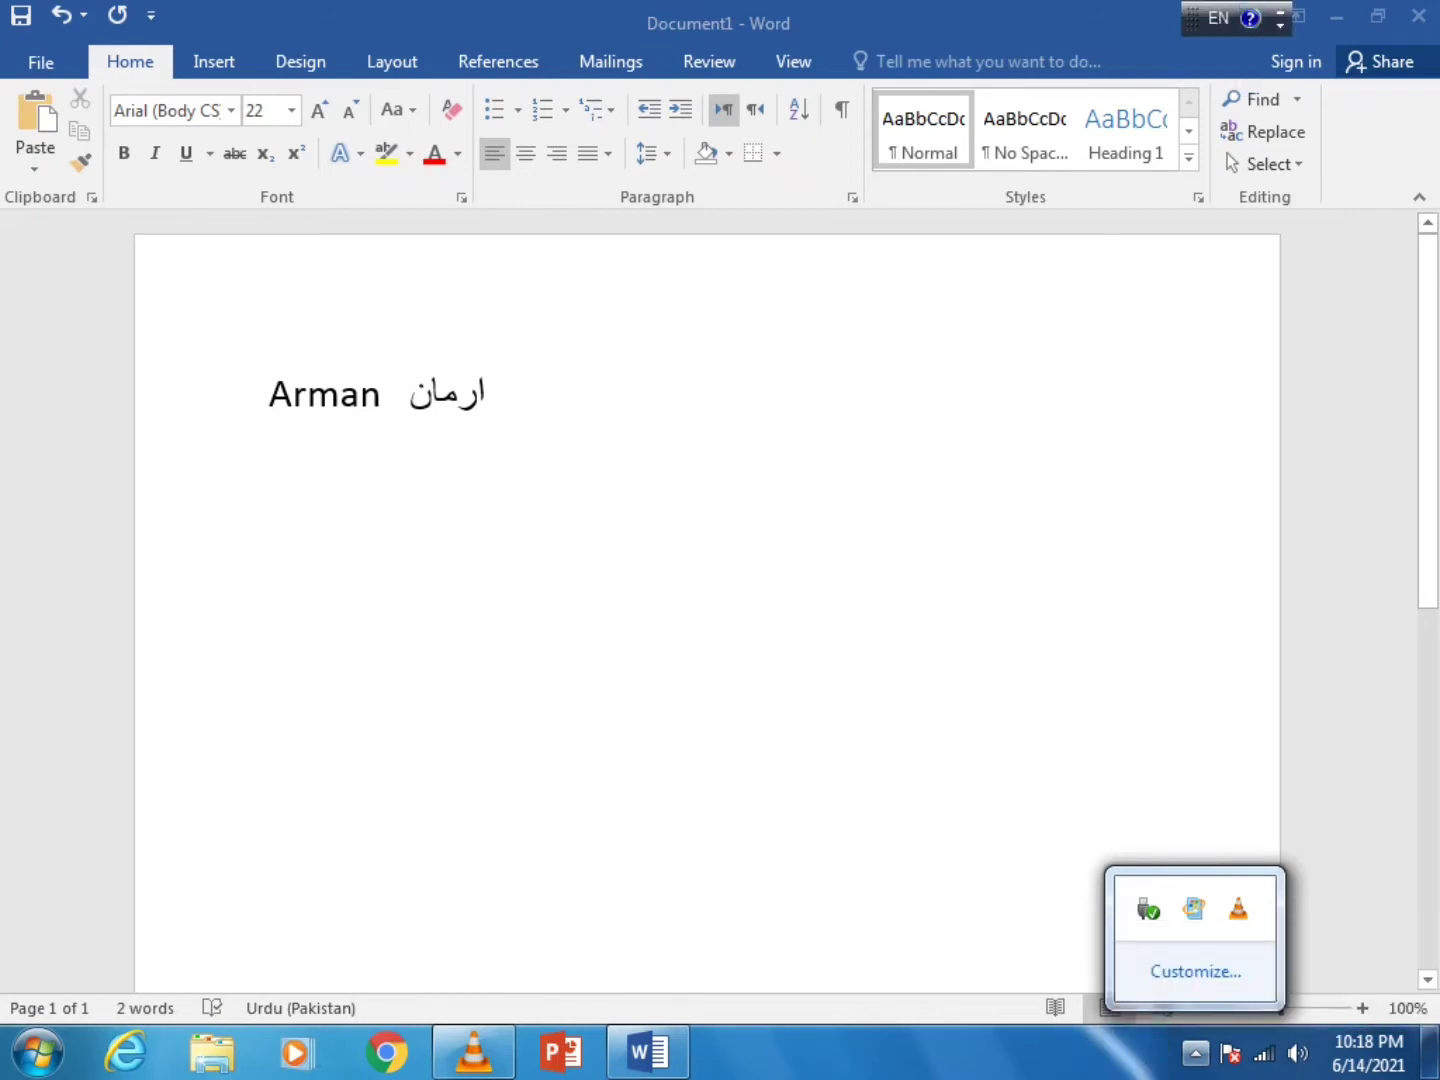
drag(1191, 19, 727, 387)
click(816, 393)
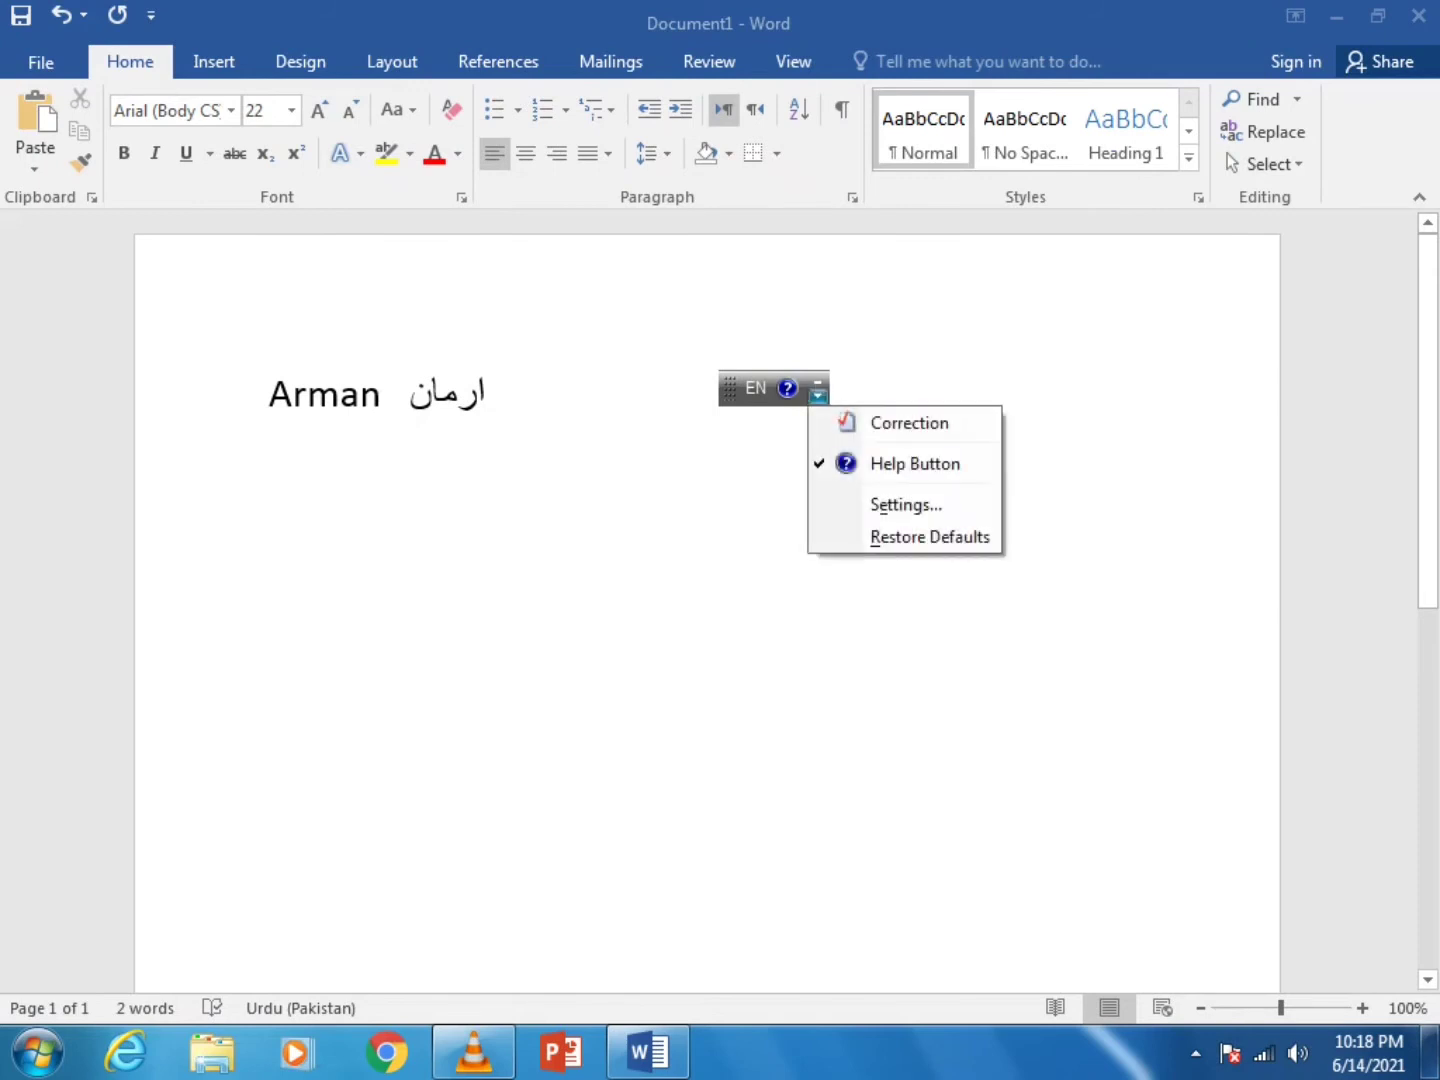
click(754, 387)
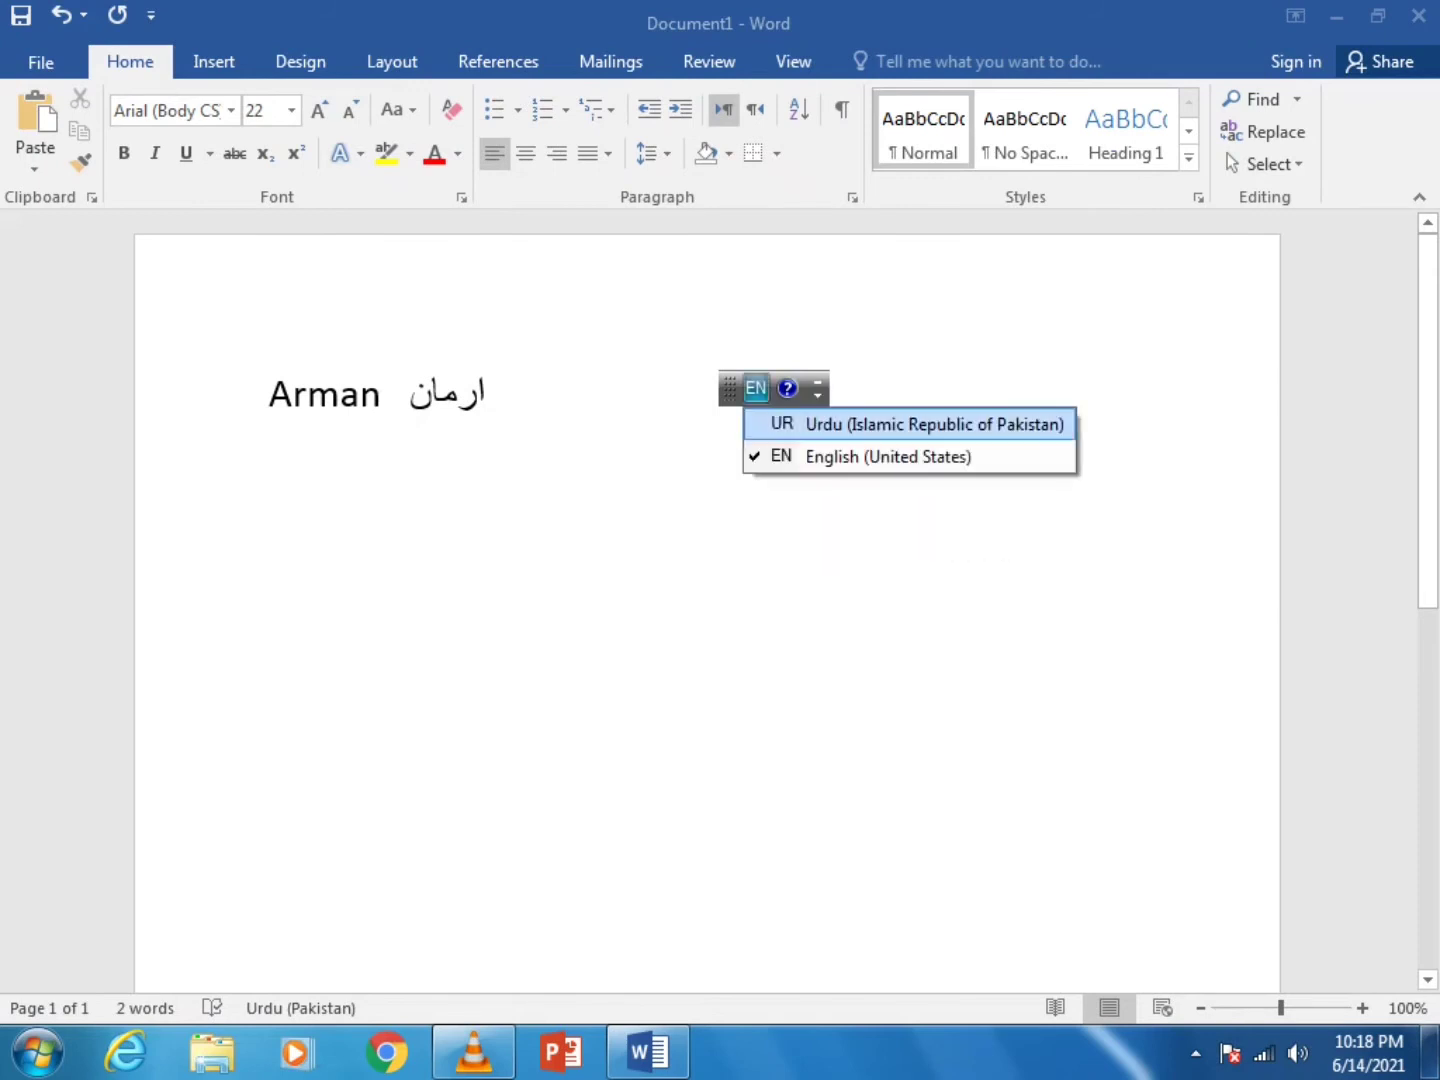
click(776, 419)
Put ارمان on its own line below "Arman" with an empty line after it, dismissing the proofing message
key(ctrl+Left)
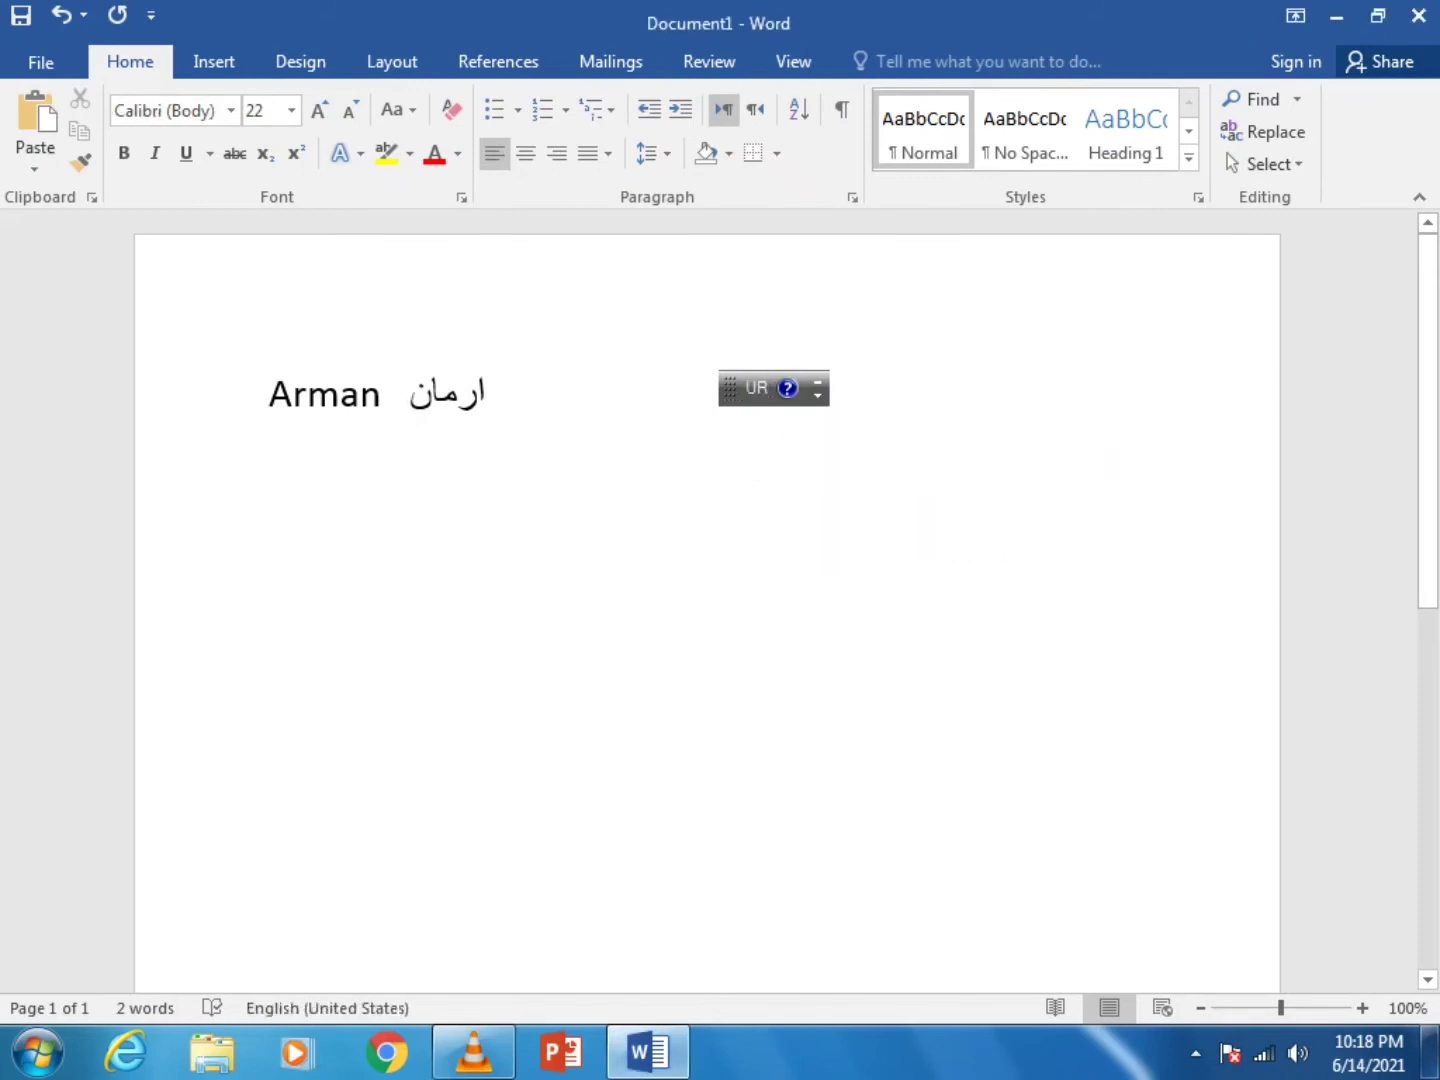
text(سدگ)
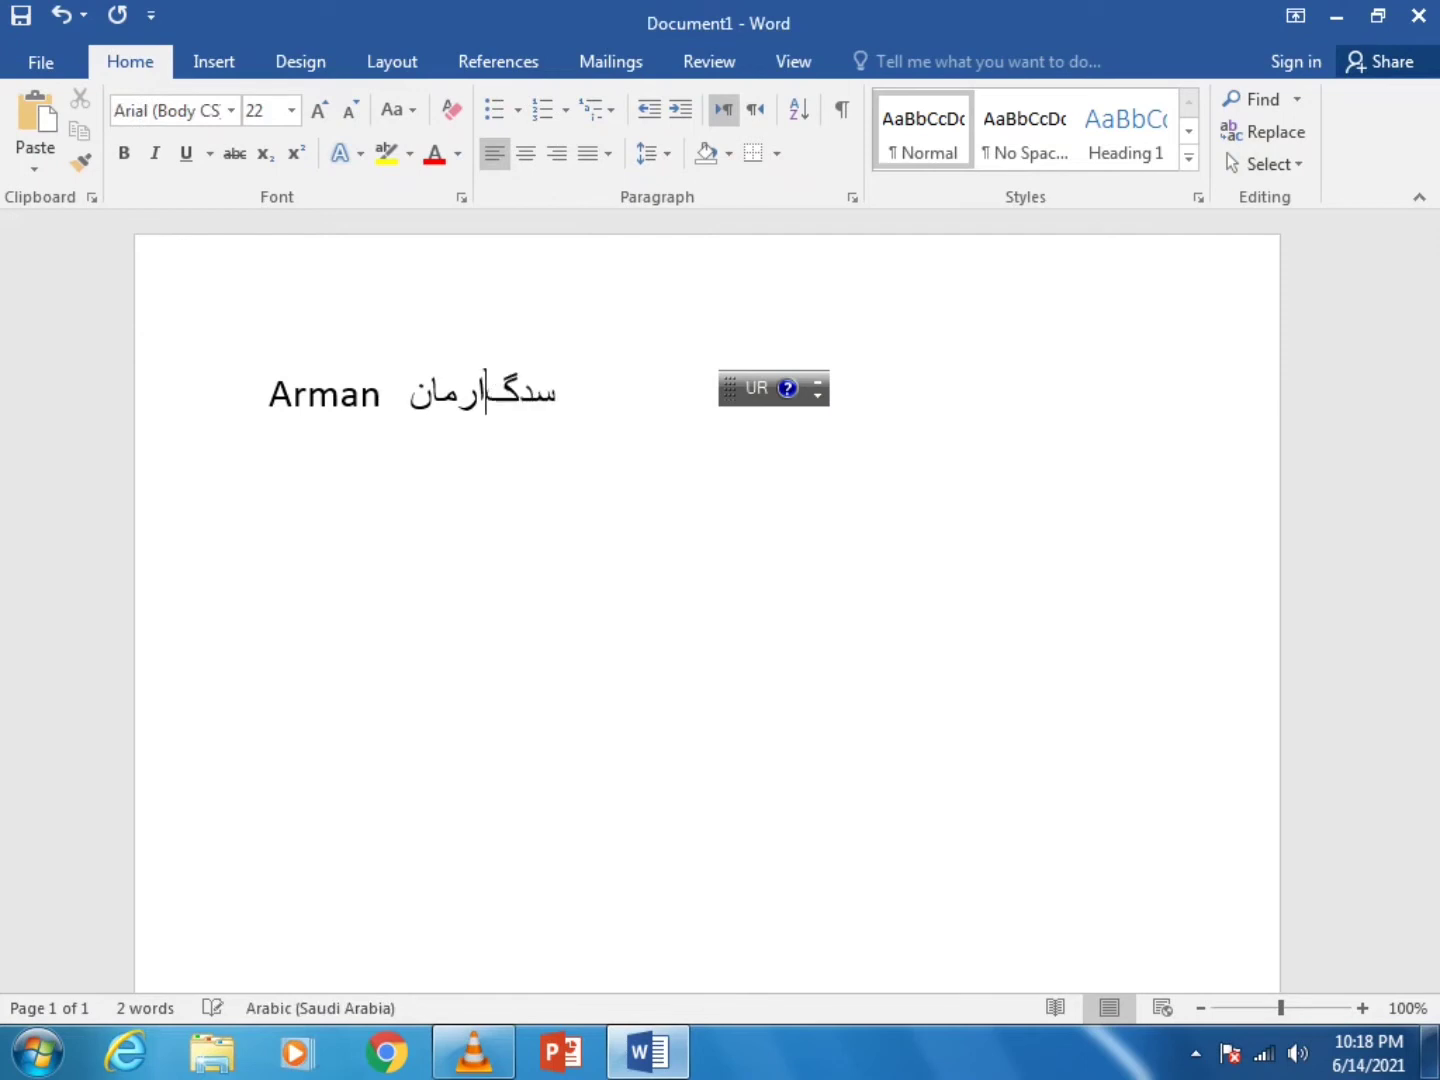
key(BackSpace)
key(BackSpace)
key(BackSpace)
key(Return)
key(Return)
key(Up)
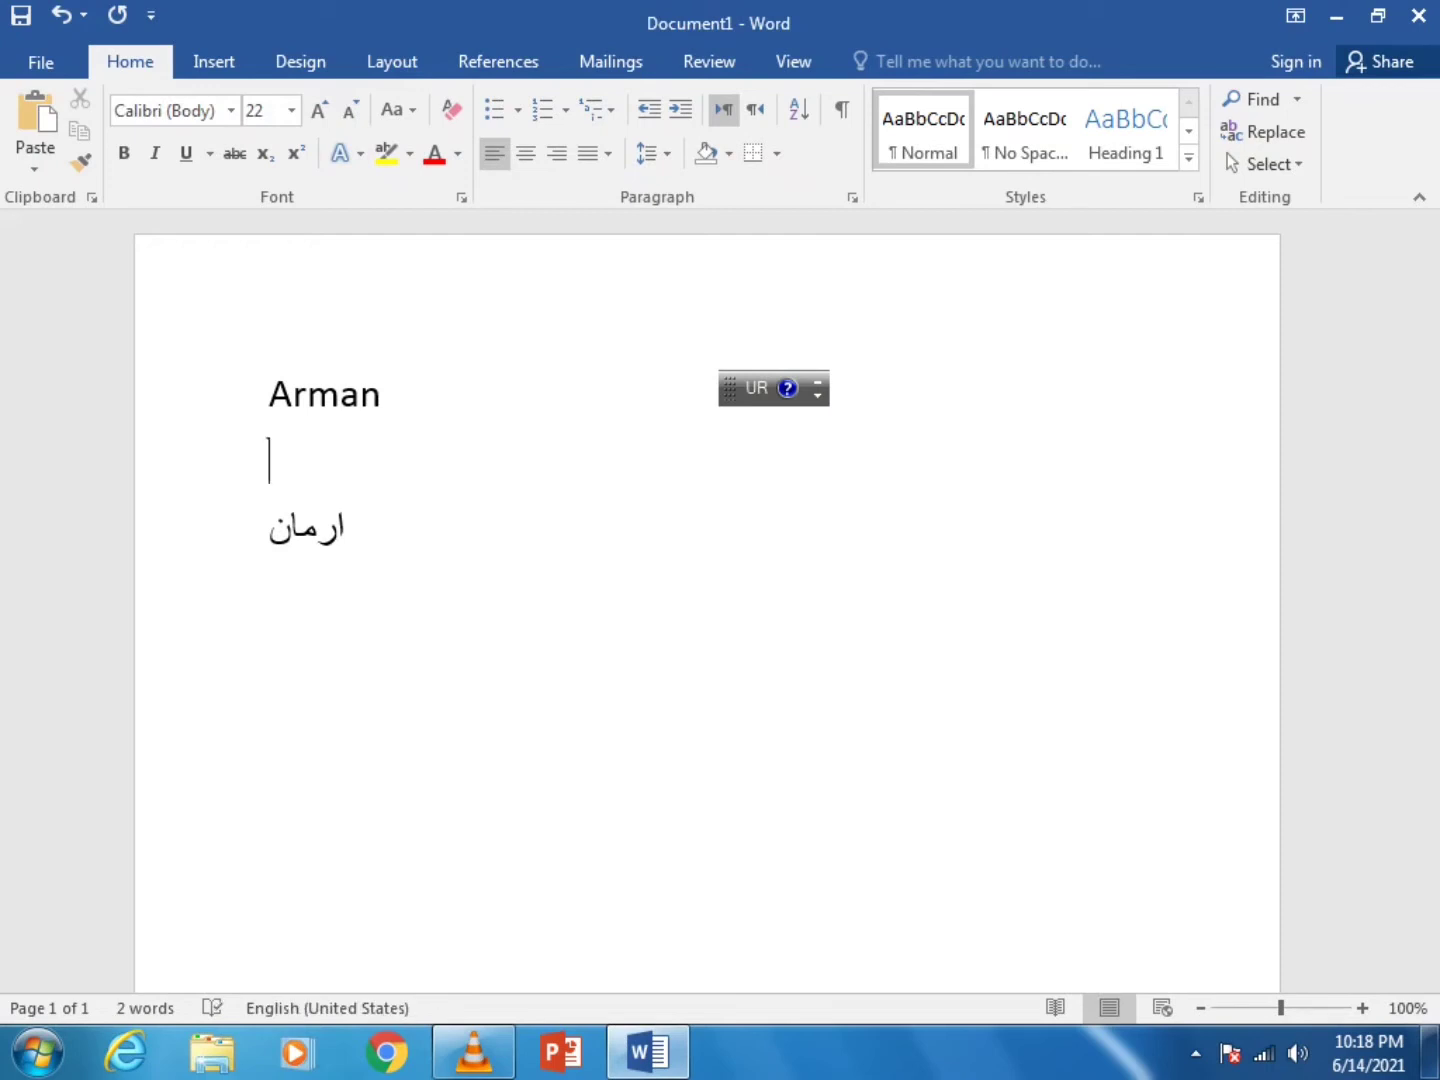
text(ارمان)
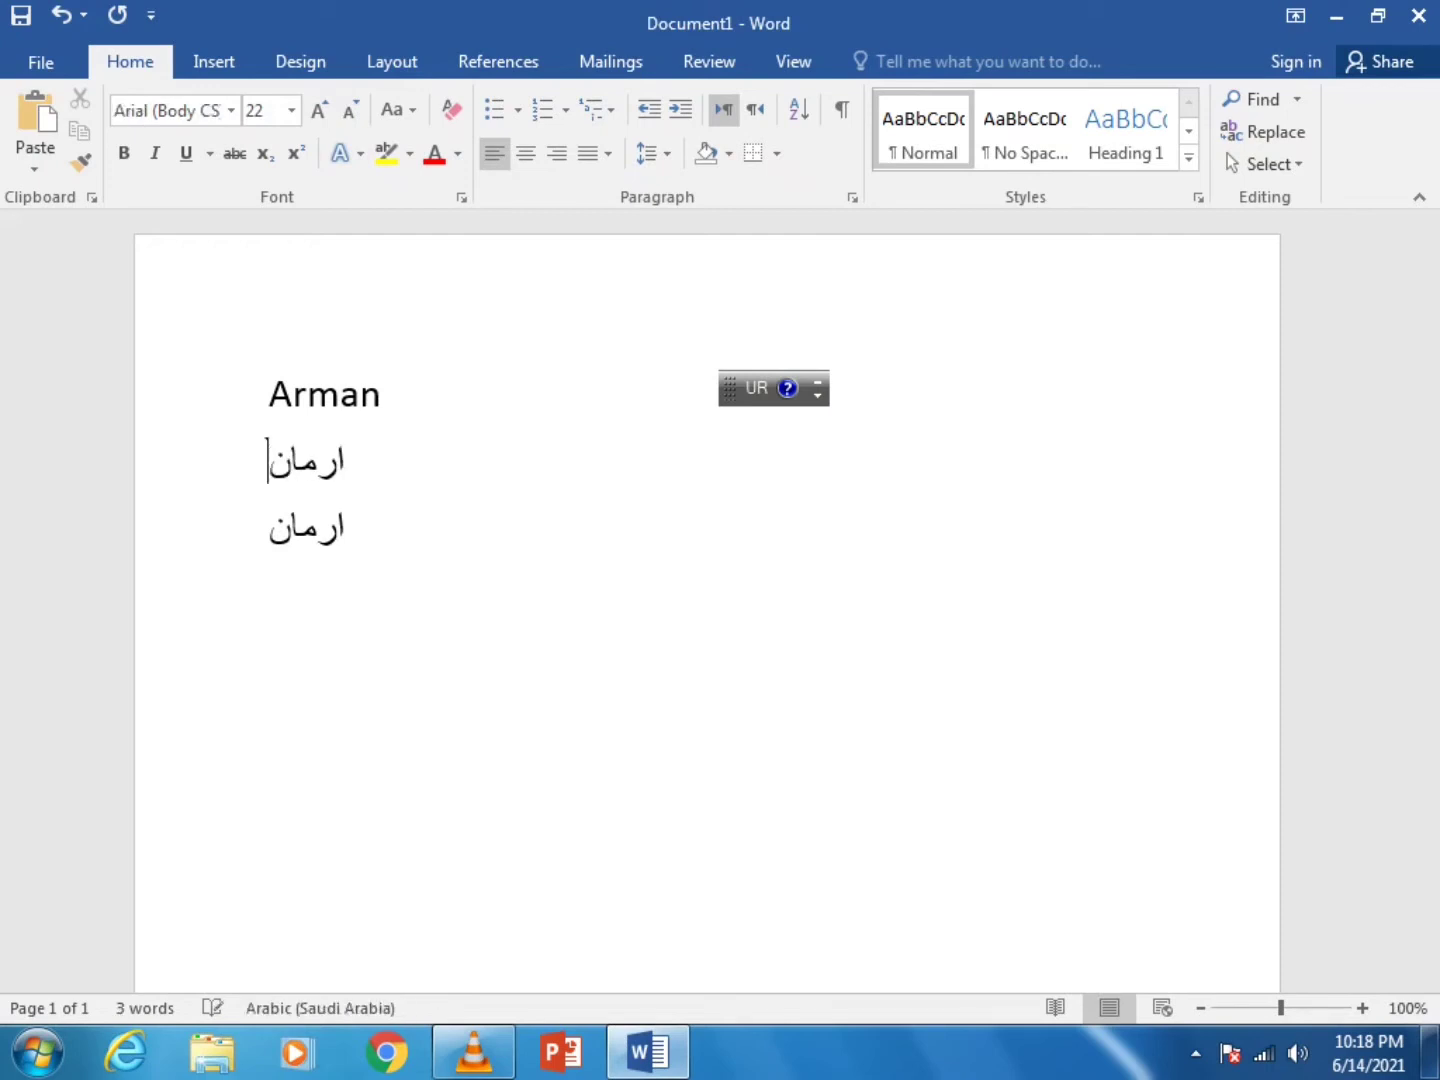
key(Return)
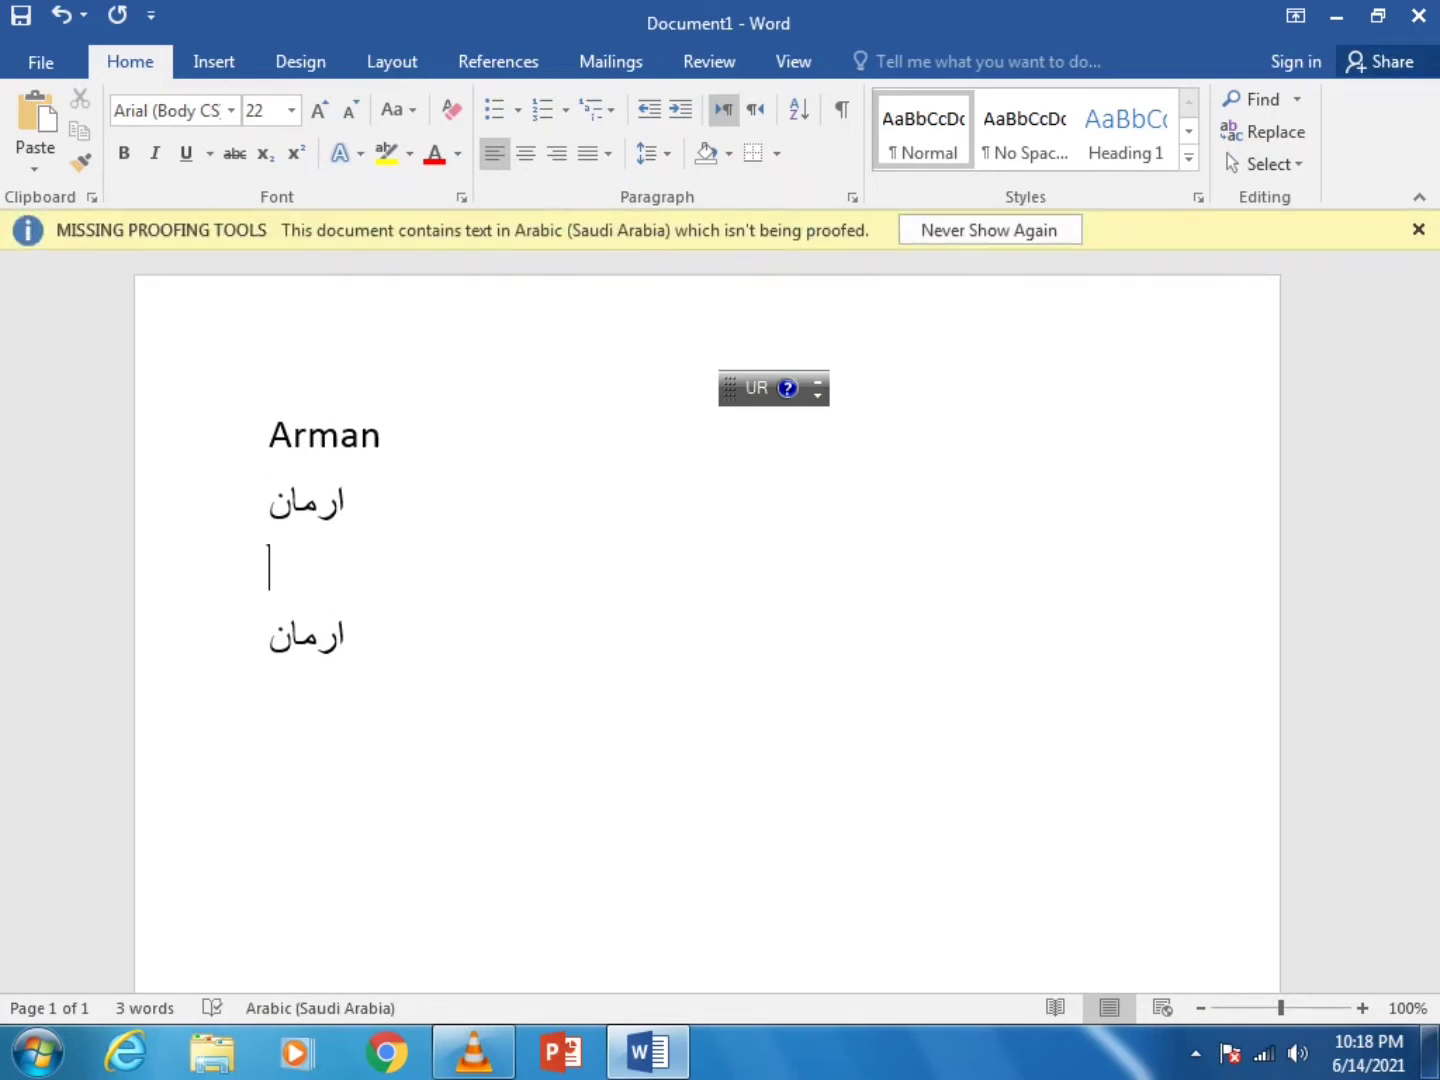
click(1418, 229)
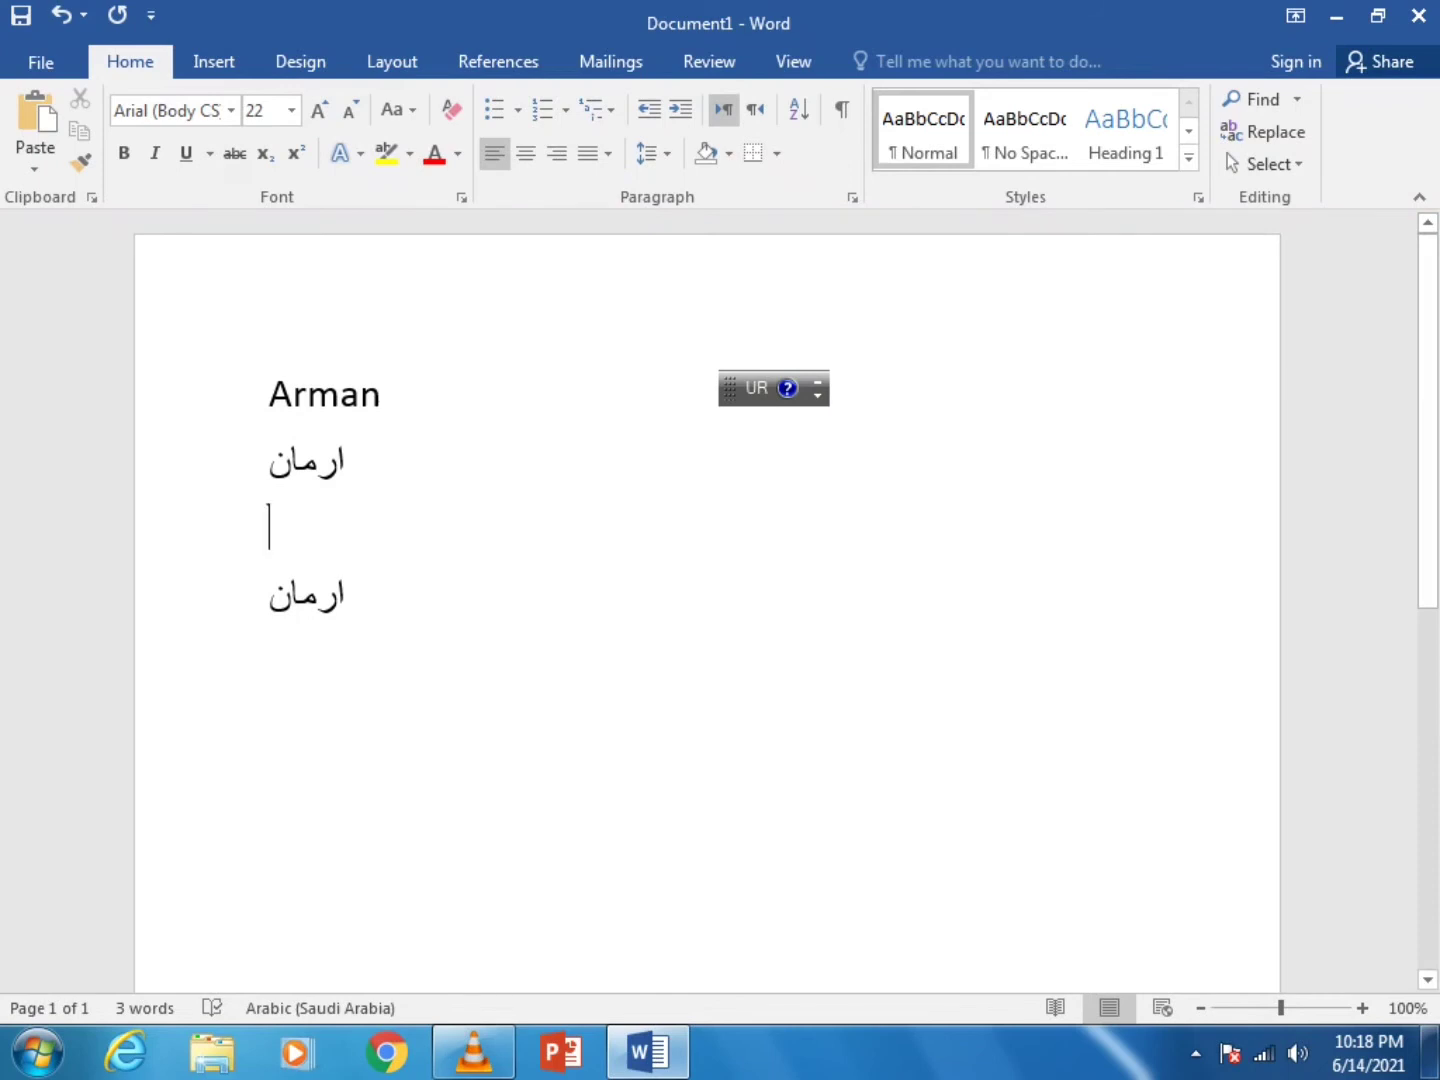
Toggle the input language with Alt+Shift, ending back on English
key(alt+shift)
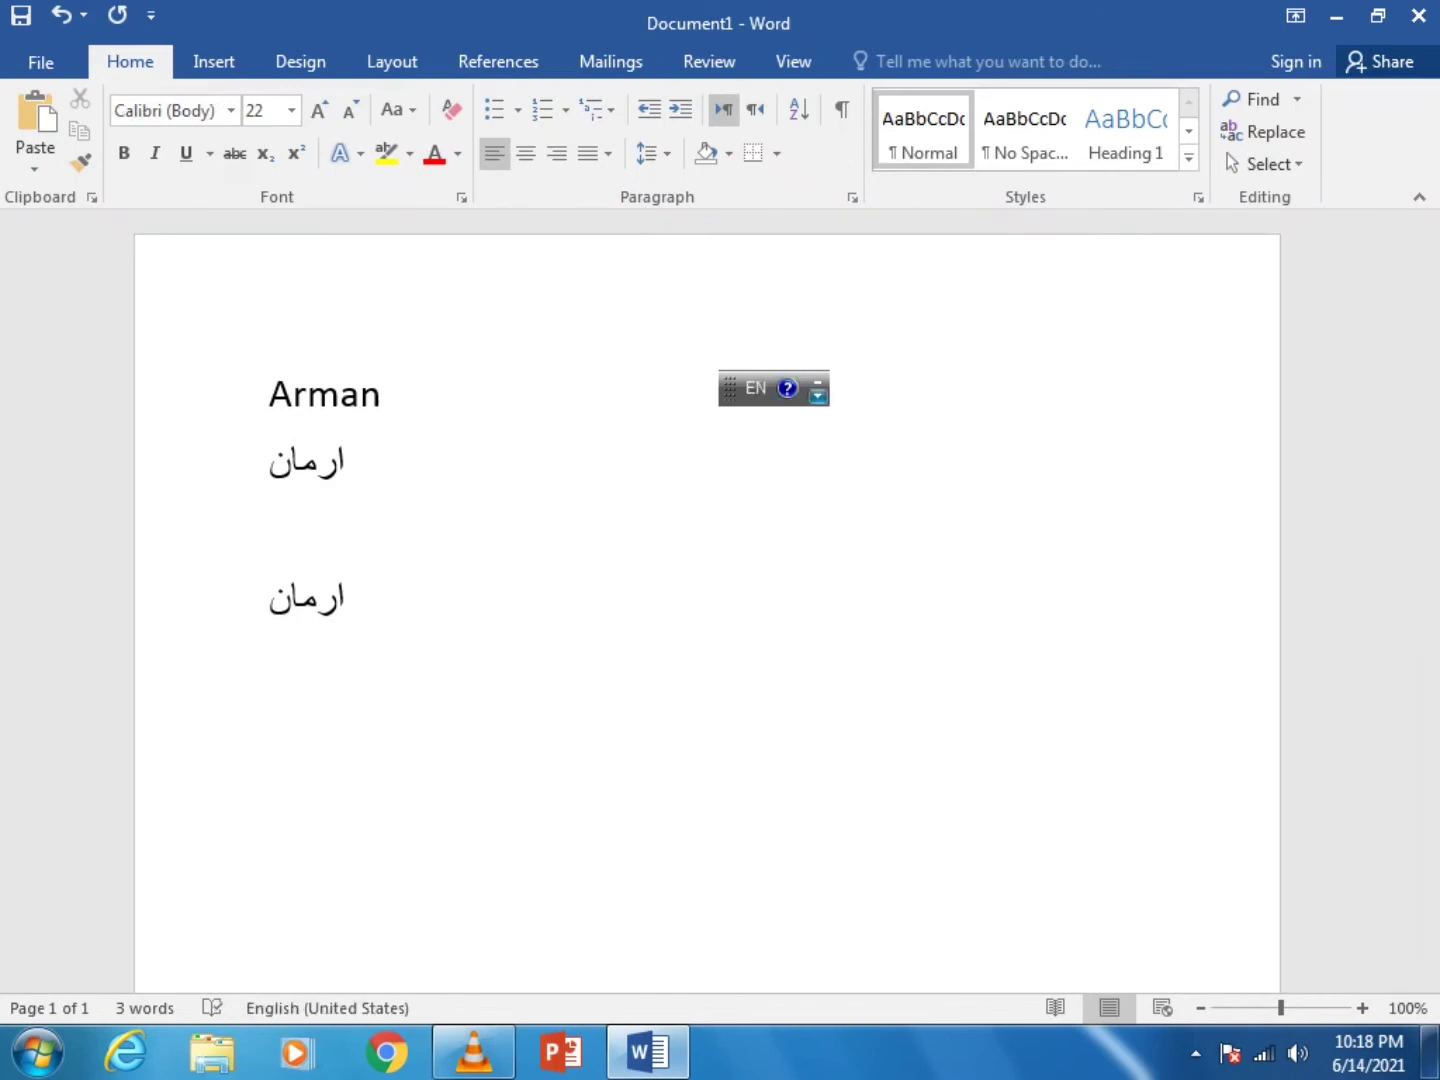
key(alt+shift)
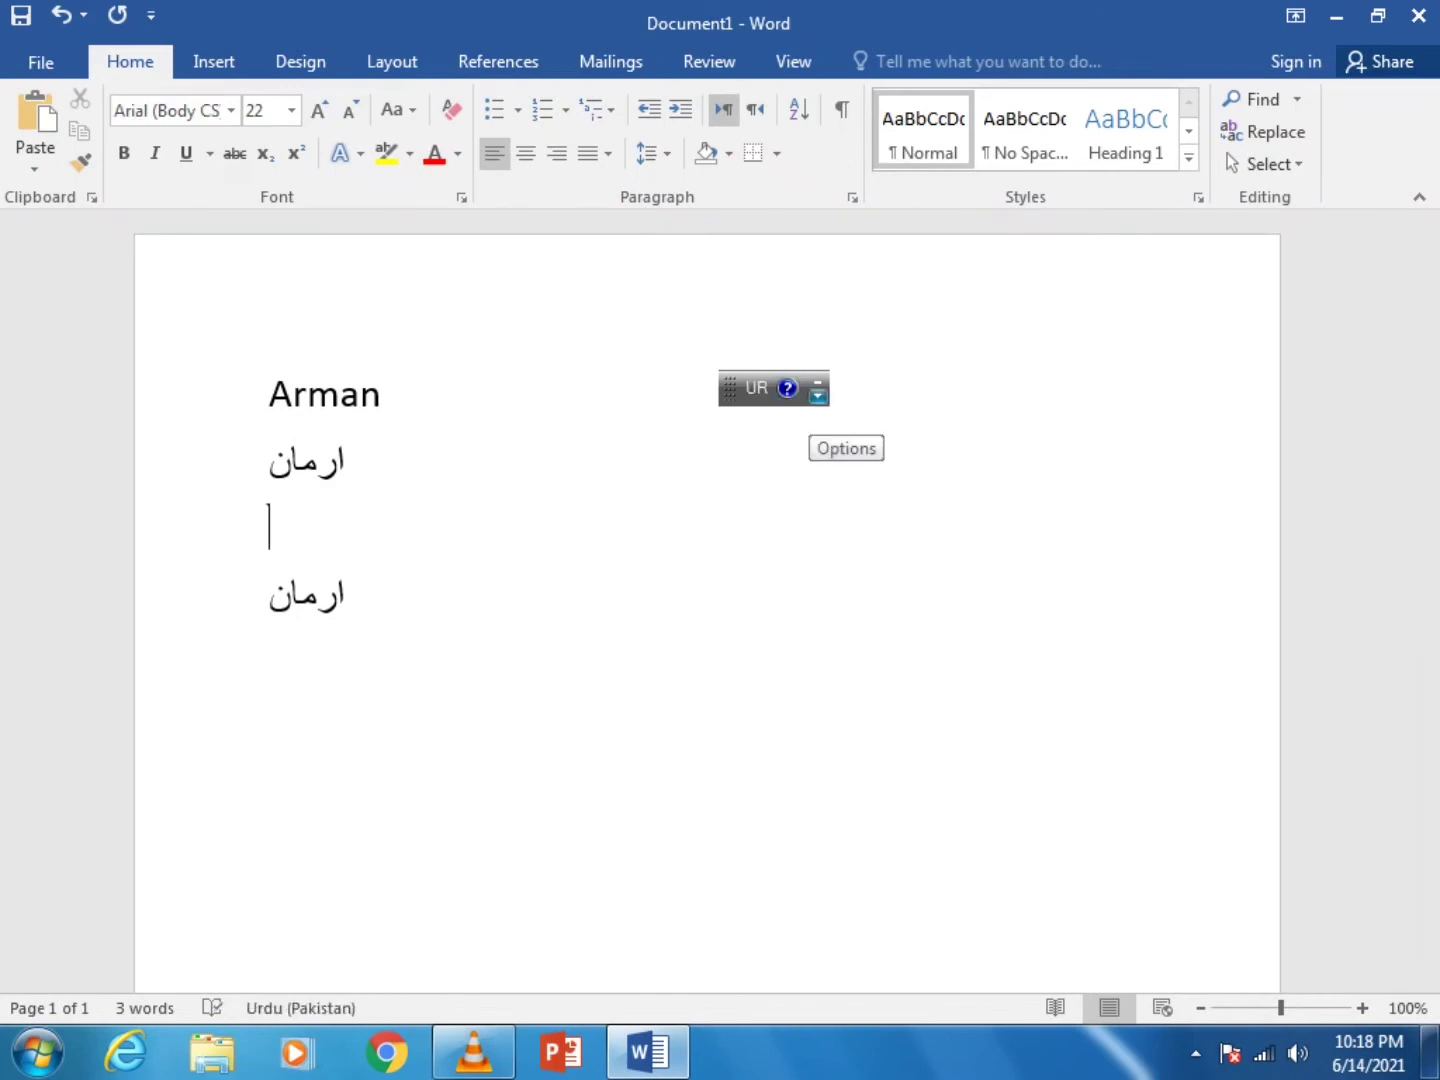
key(alt+shift)
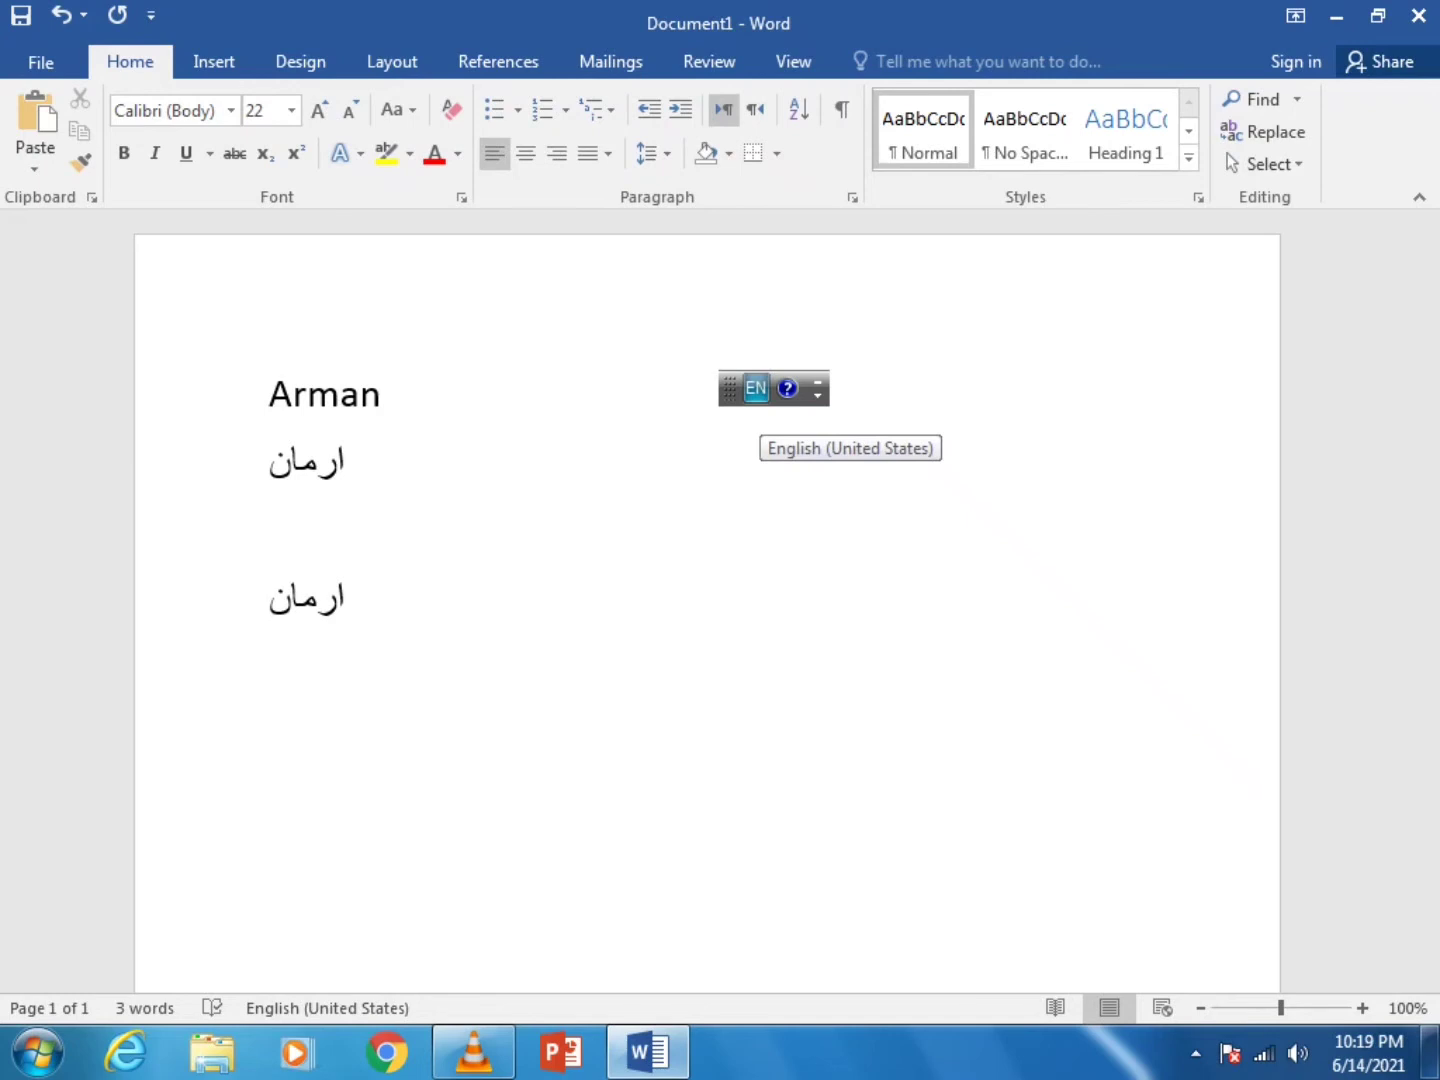
text(A)
text(IT)
text(=)
text(+)
text(Sh)
Write AIT+SHIFT between the Urdu lines, start an empty line below, and toggle Alt+Shift
key(BackSpace)
text(H)
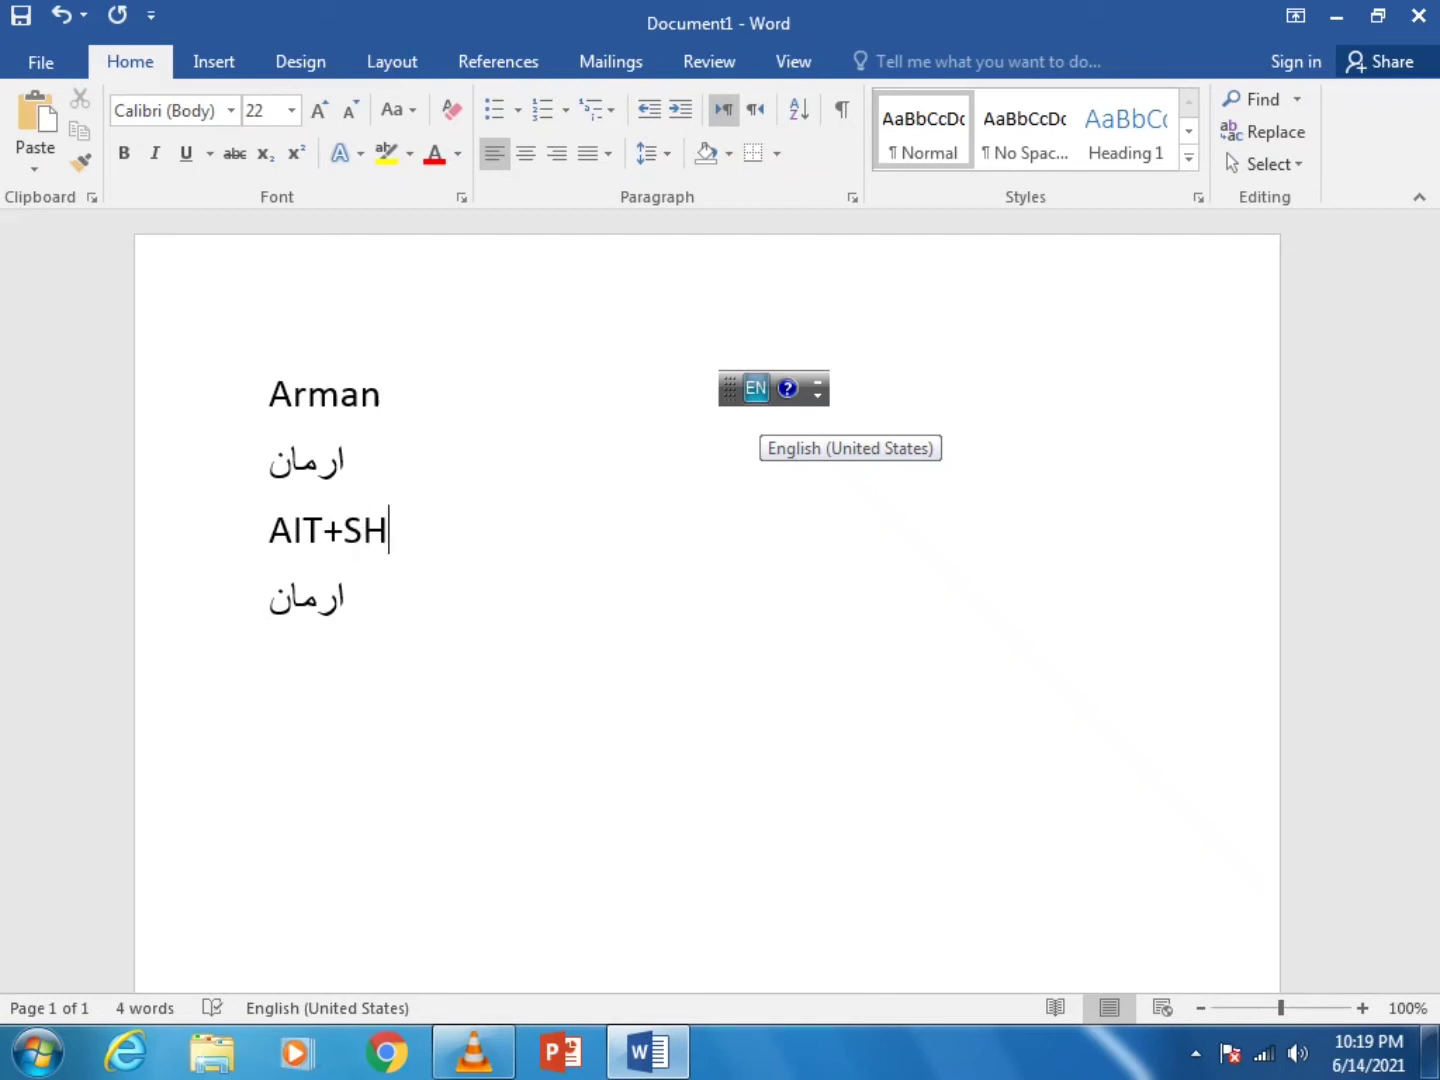
text(IFT)
key(Return)
key(alt+shift)
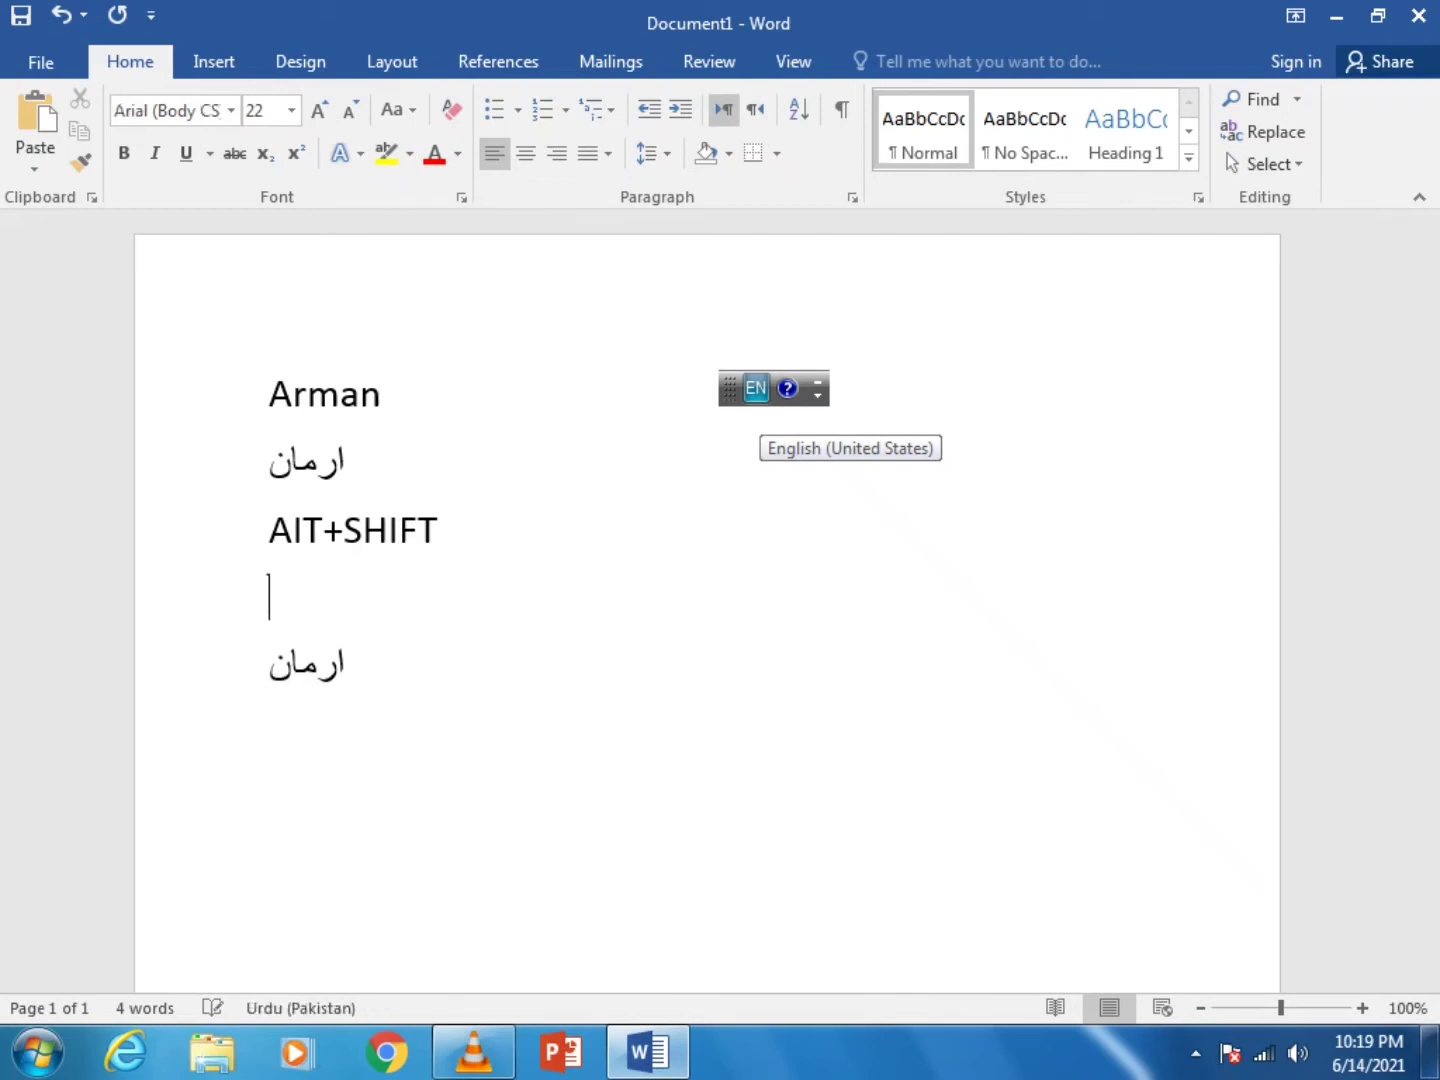
key(alt+shift)
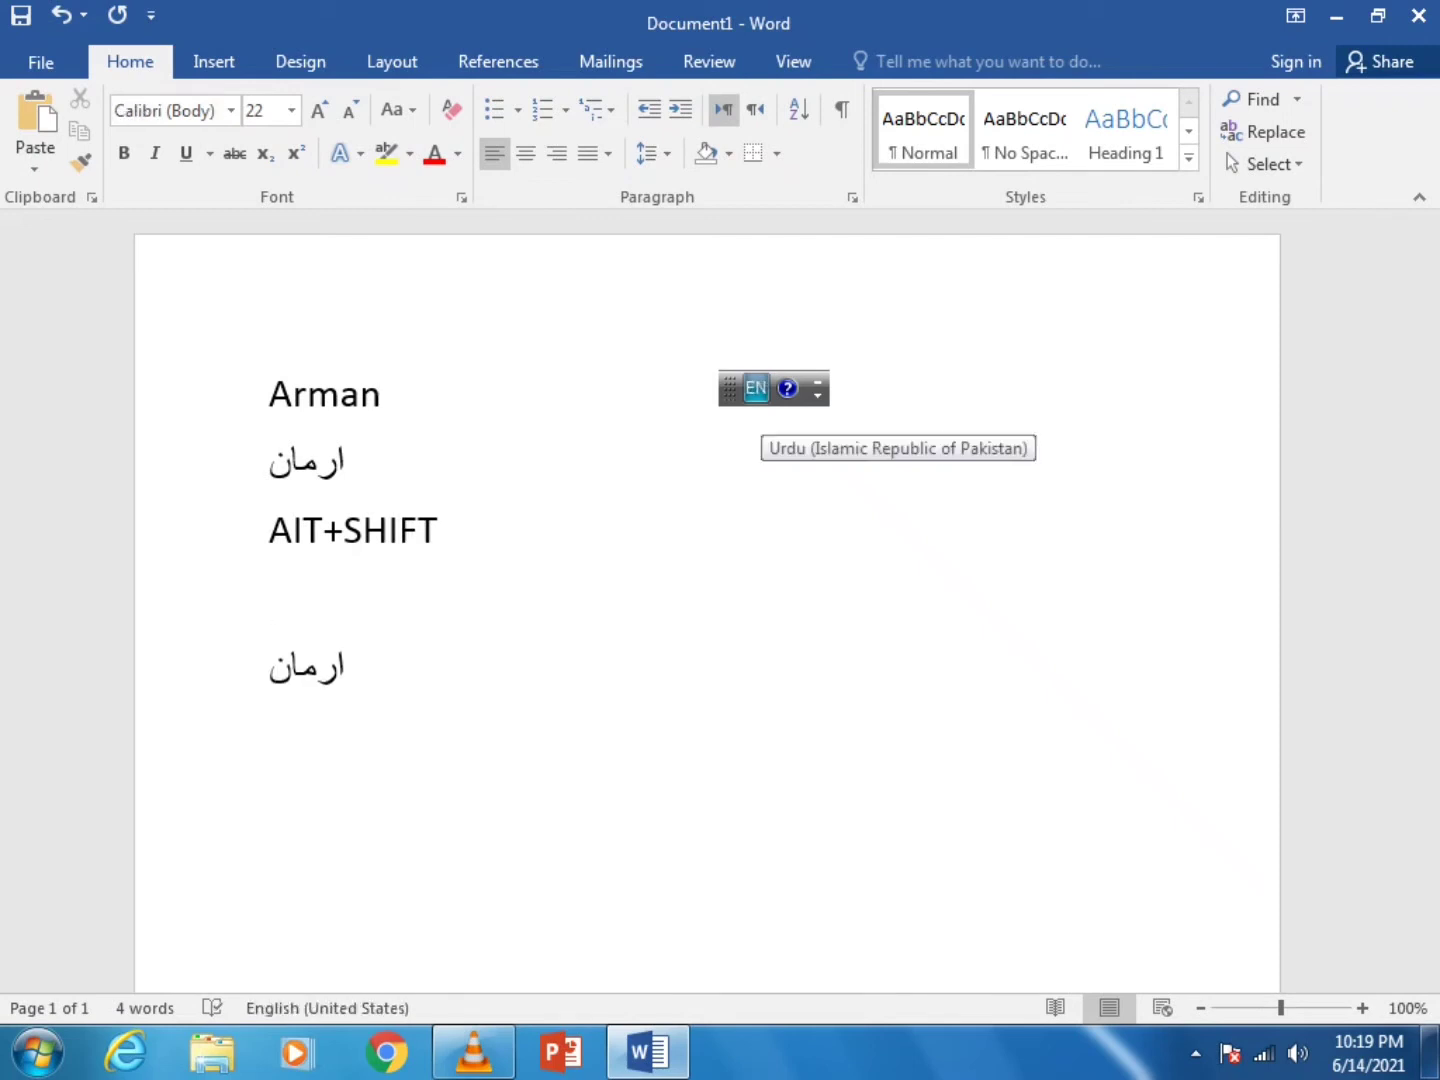
Write "ffgggg" then Urdu letters on one line, indent it, and start a new line after the last ارمان
key(alt+shift)
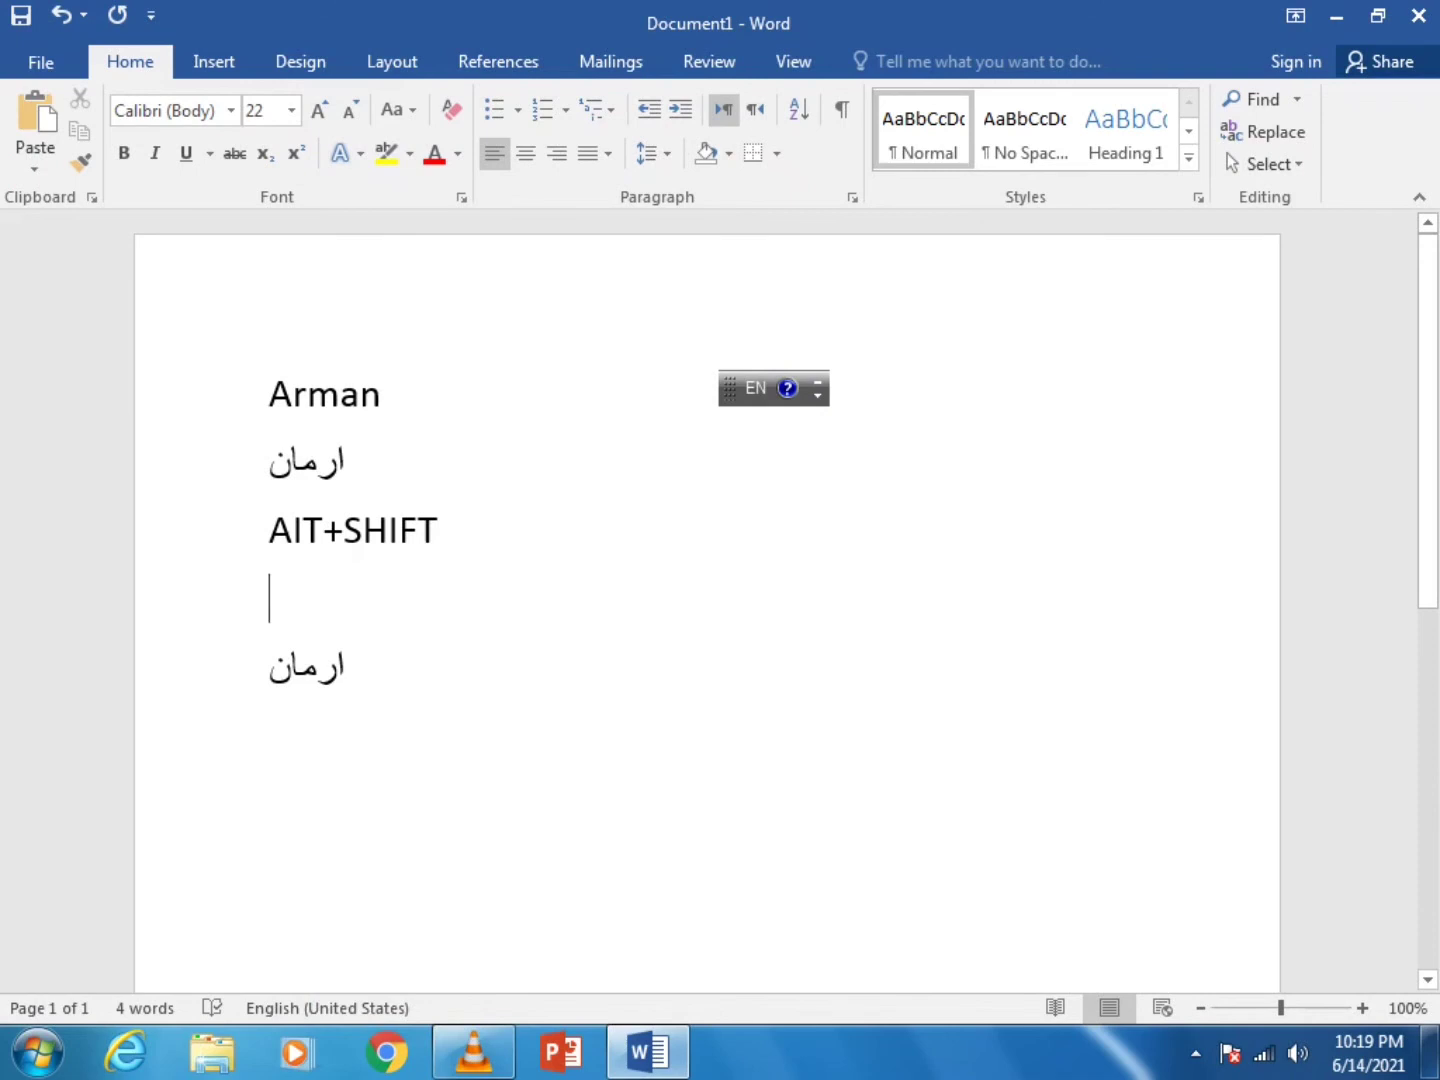
text(f)
text(fggggg)
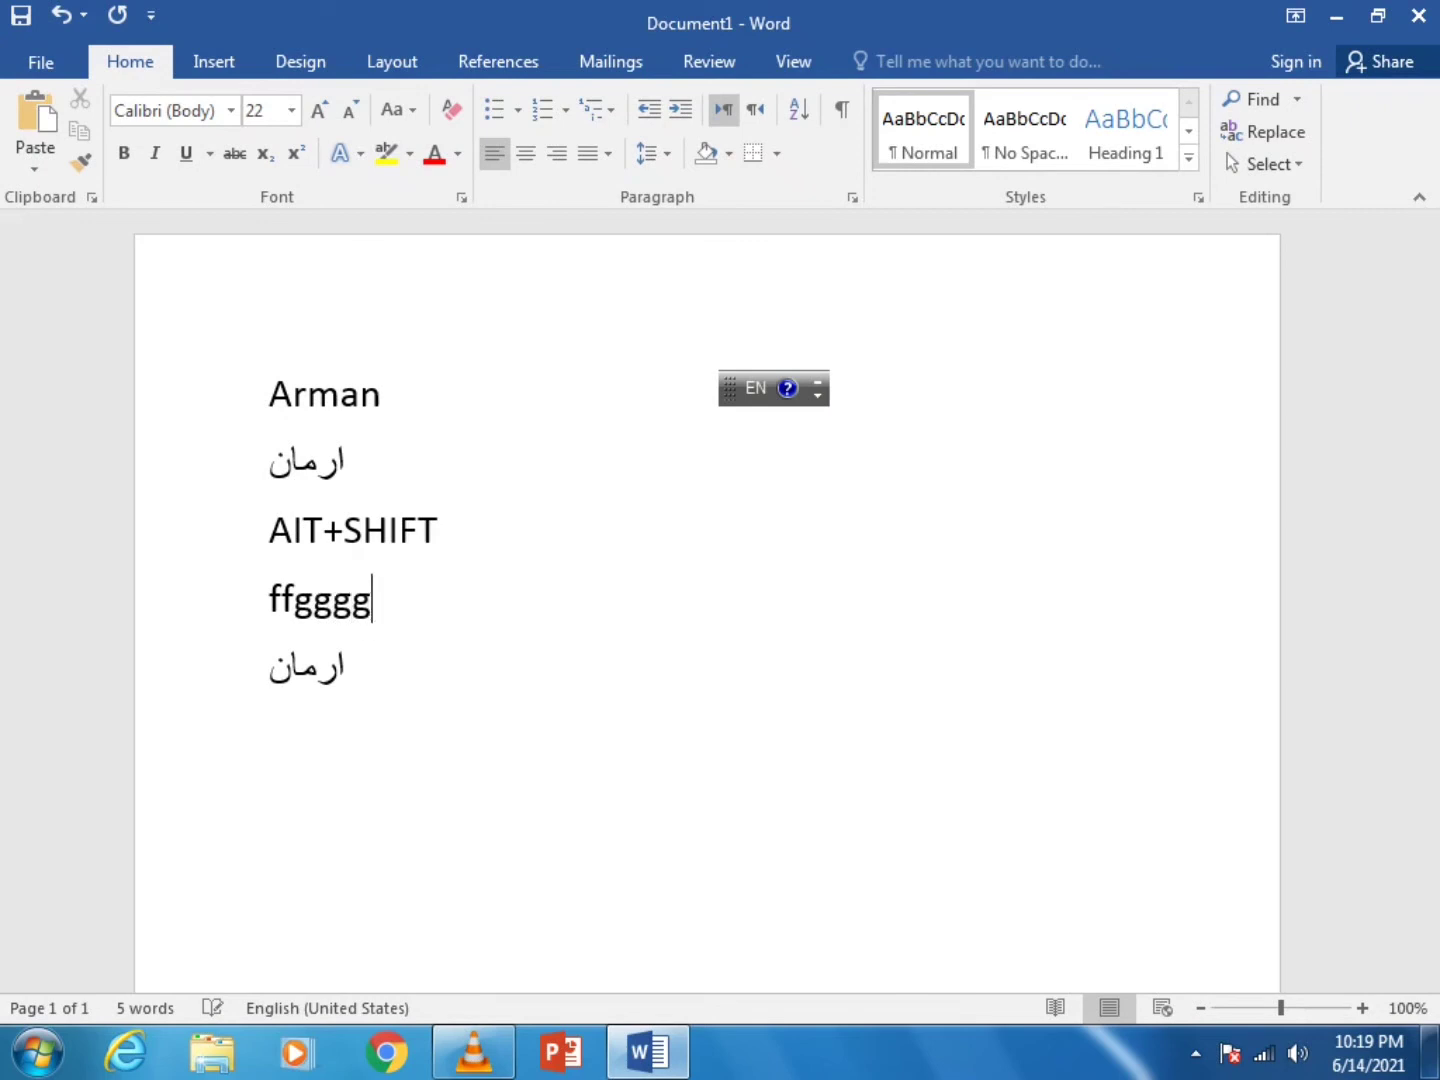
key(alt+shift)
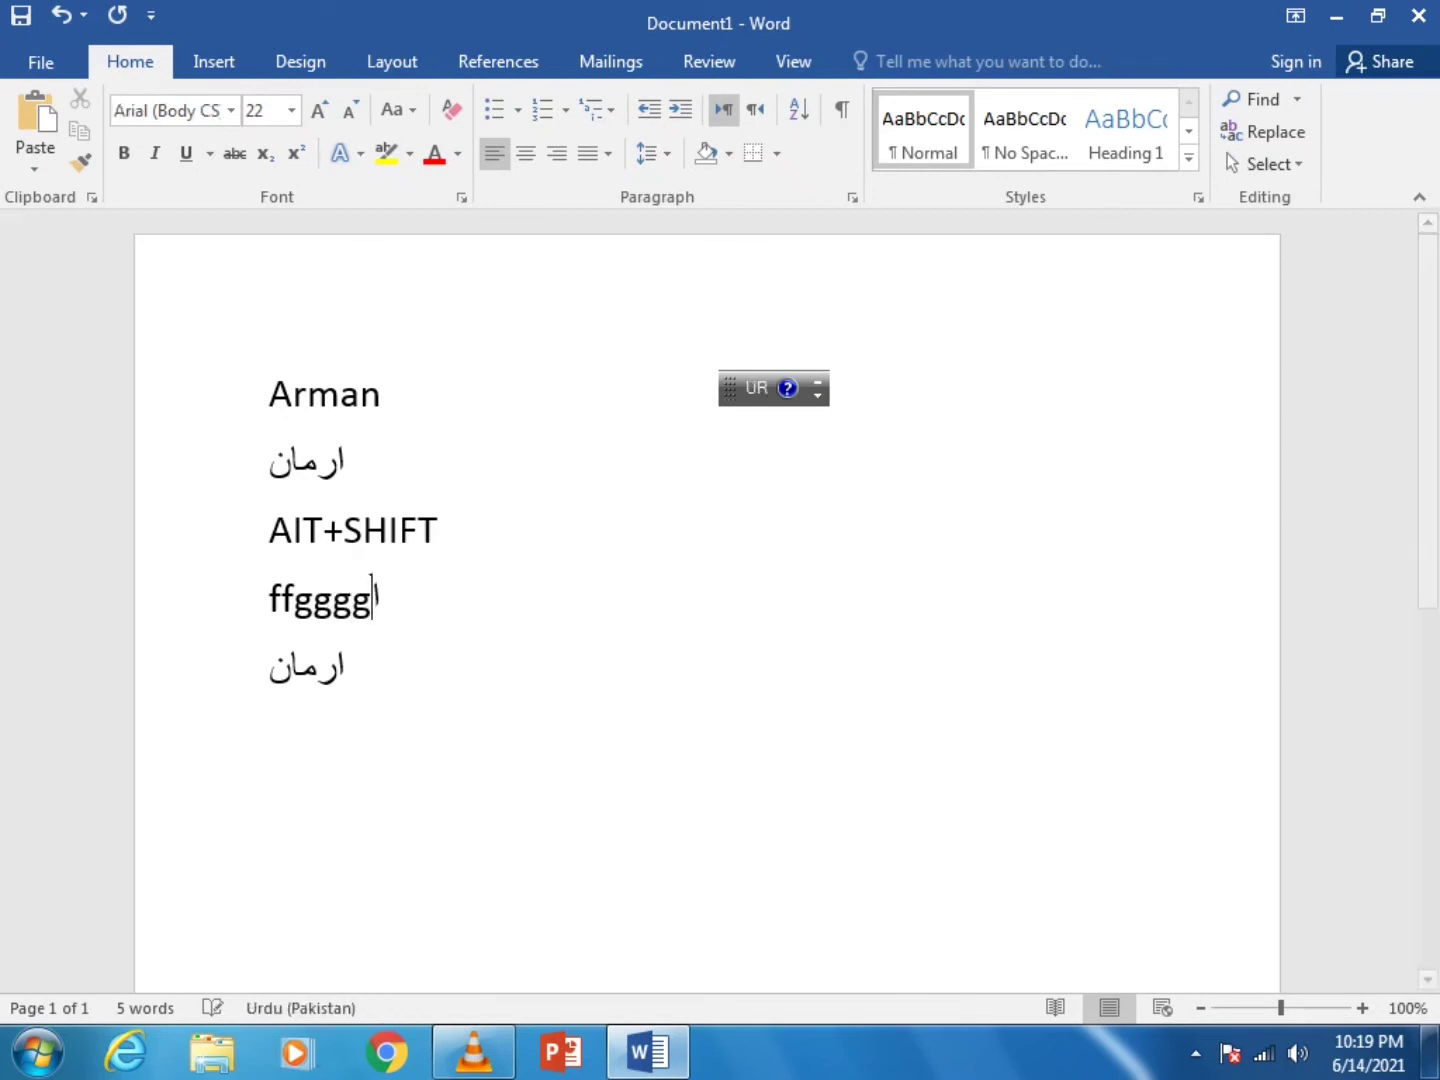
text(اسدفرگگھ)
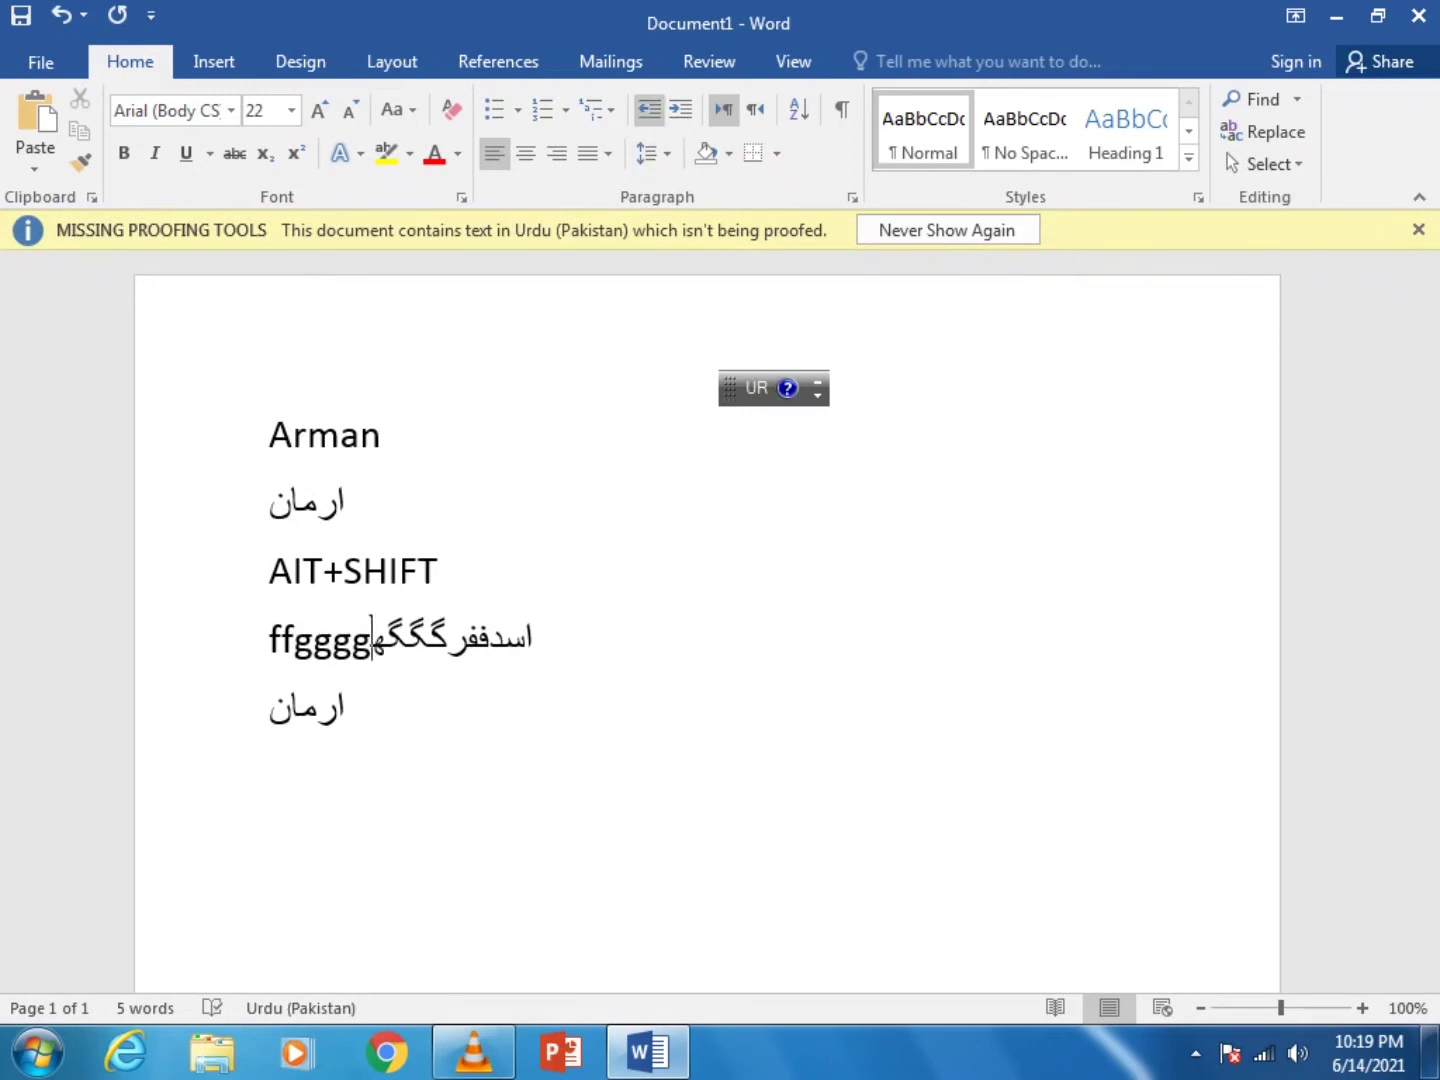
text(ھھھ)
click(681, 109)
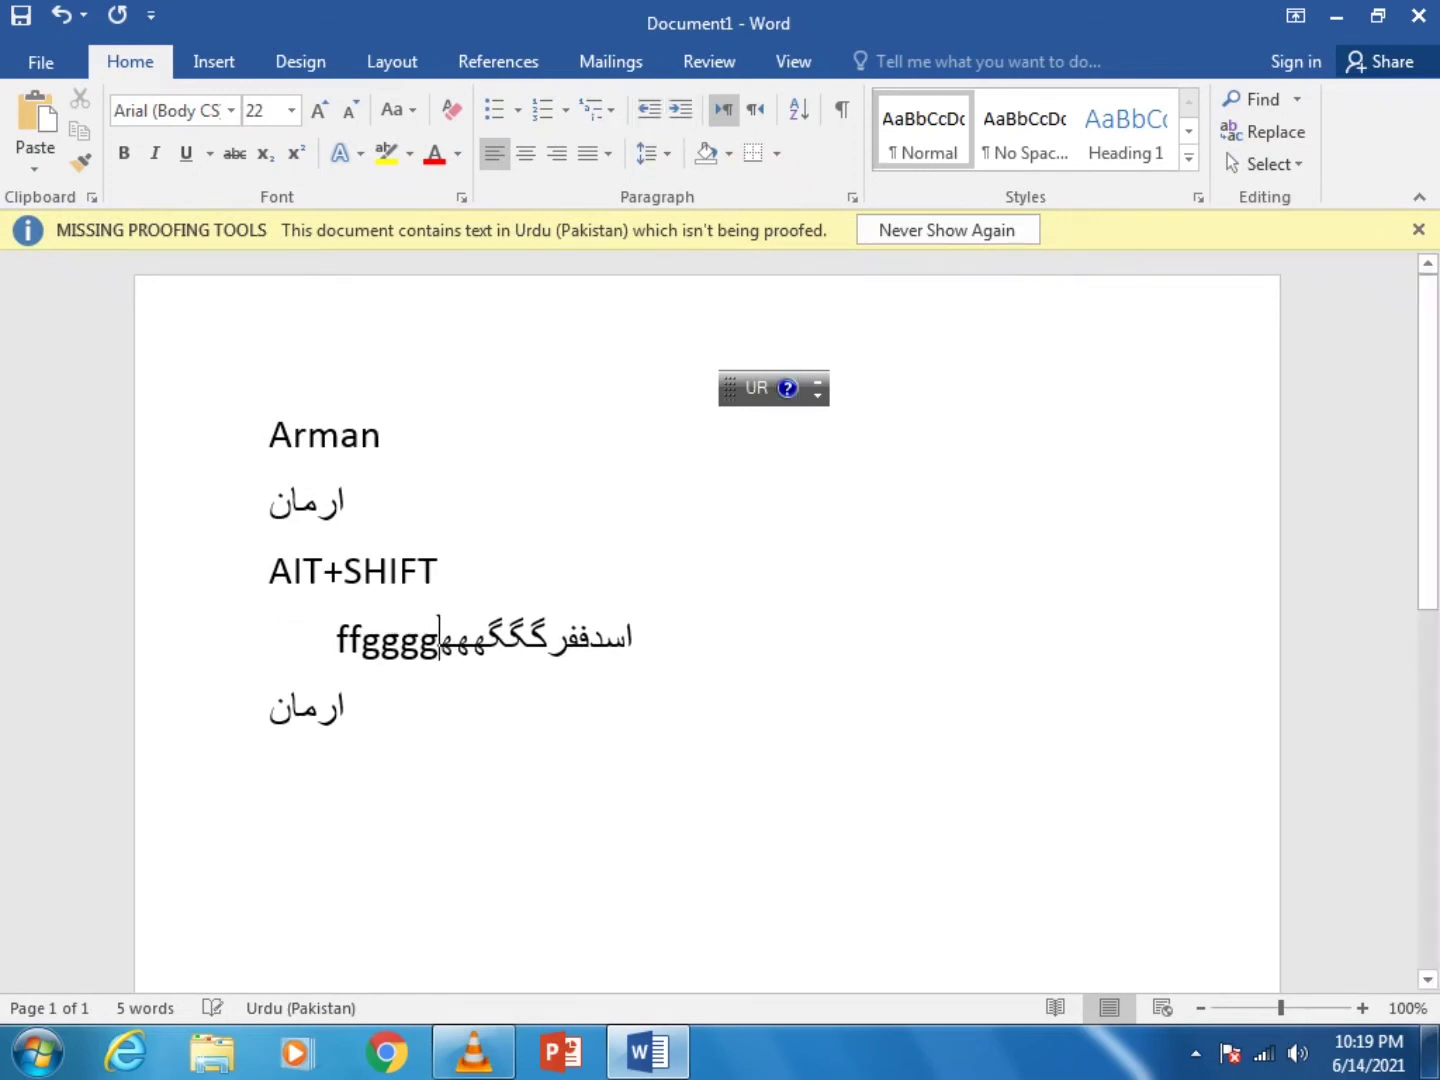
click(344, 709)
text(ھ)
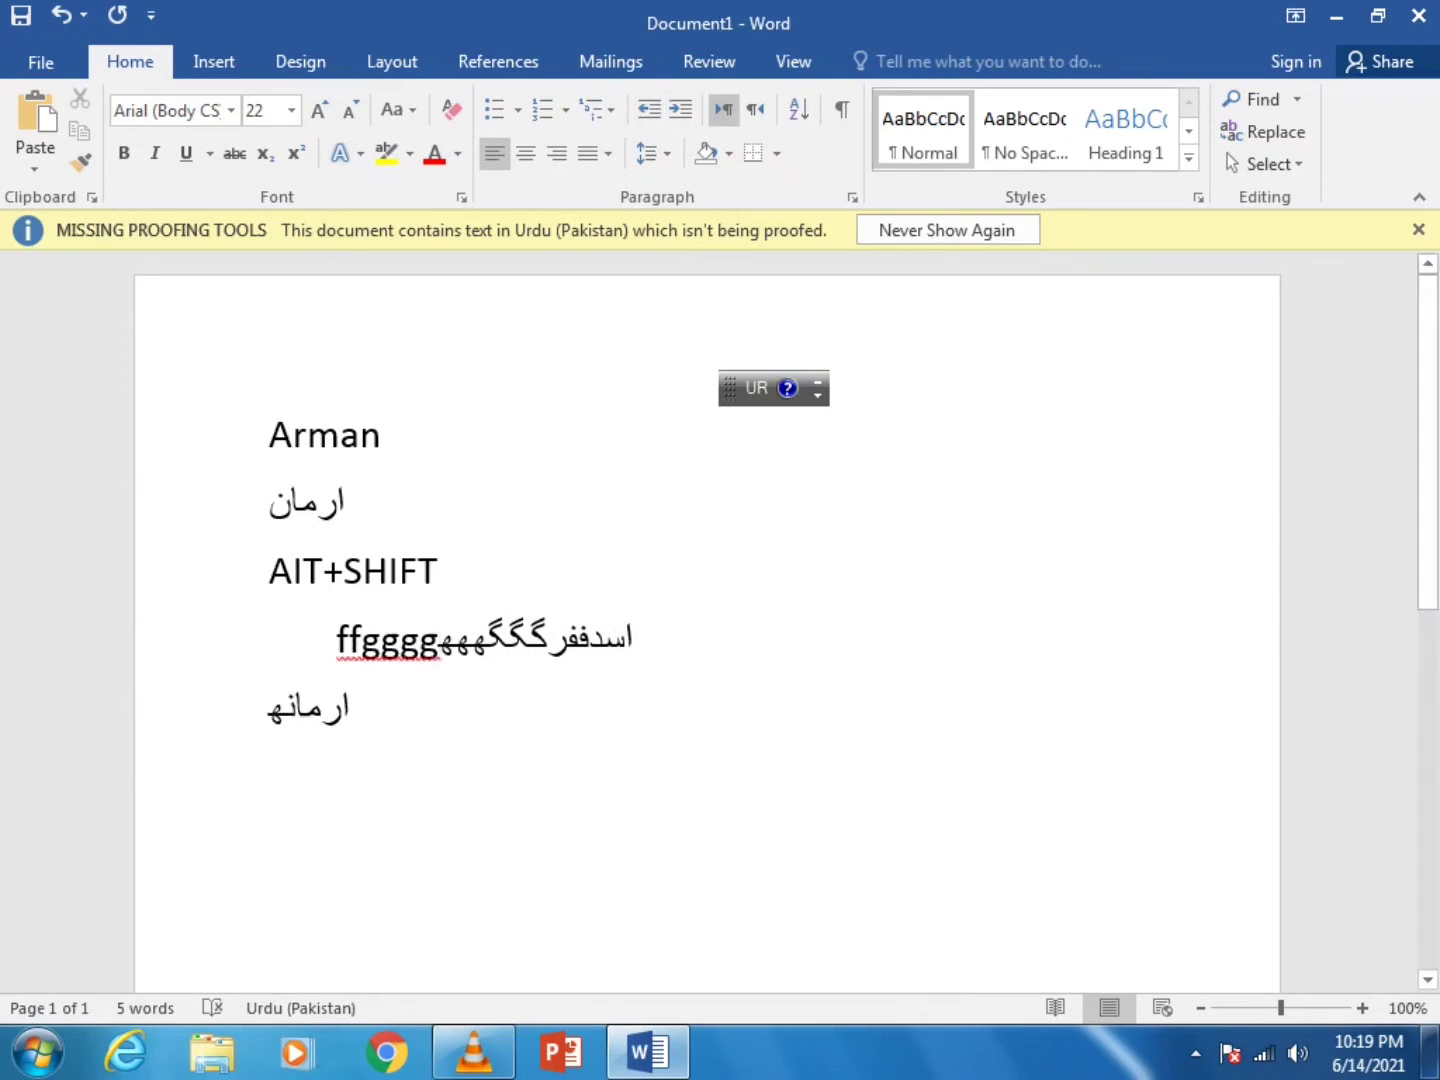
key(Return)
Indent a new Urdu line, try right and left alignment, and set it to right-to-left direction
click(680, 109)
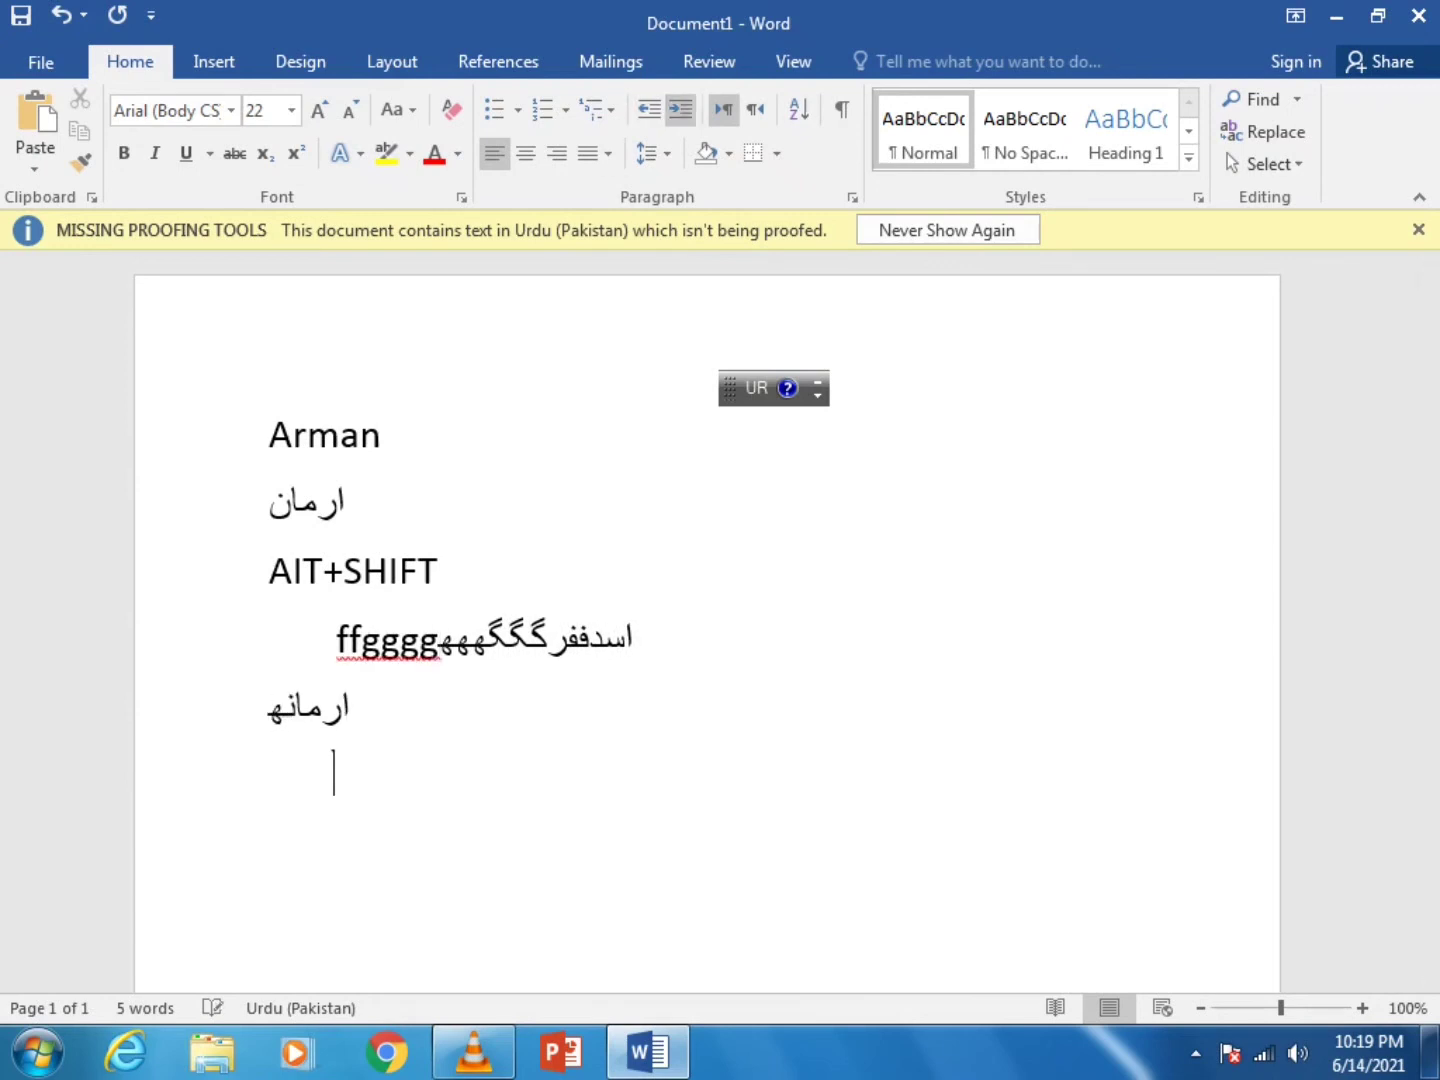
text(فگگففگفگفگفگ)
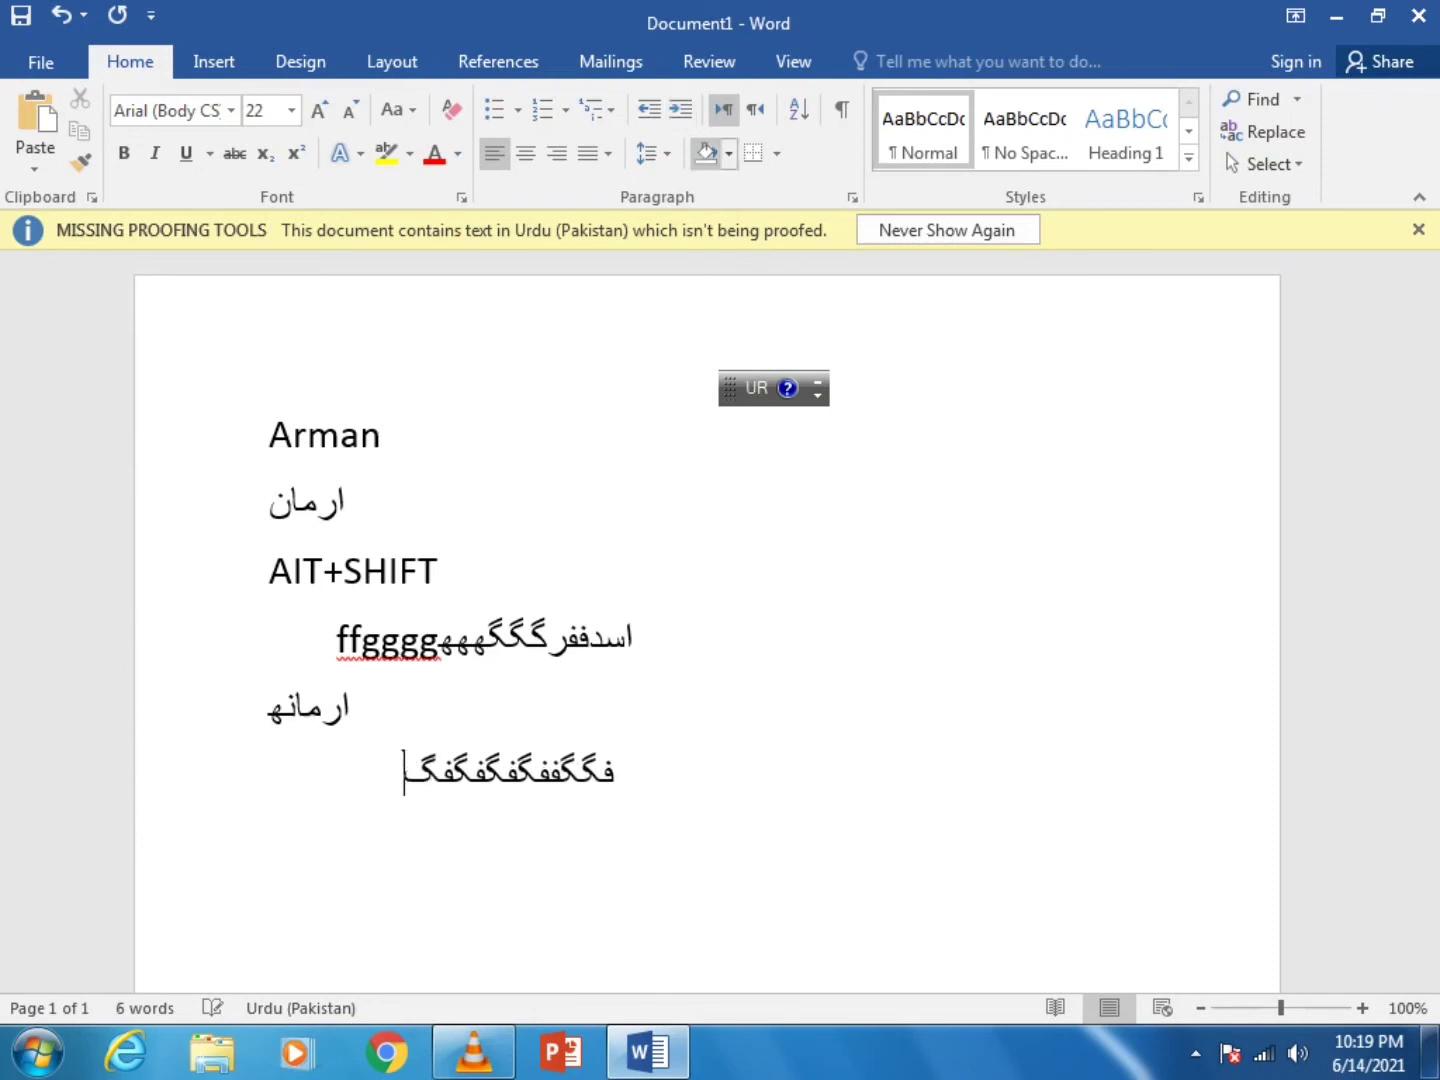
text(ف)
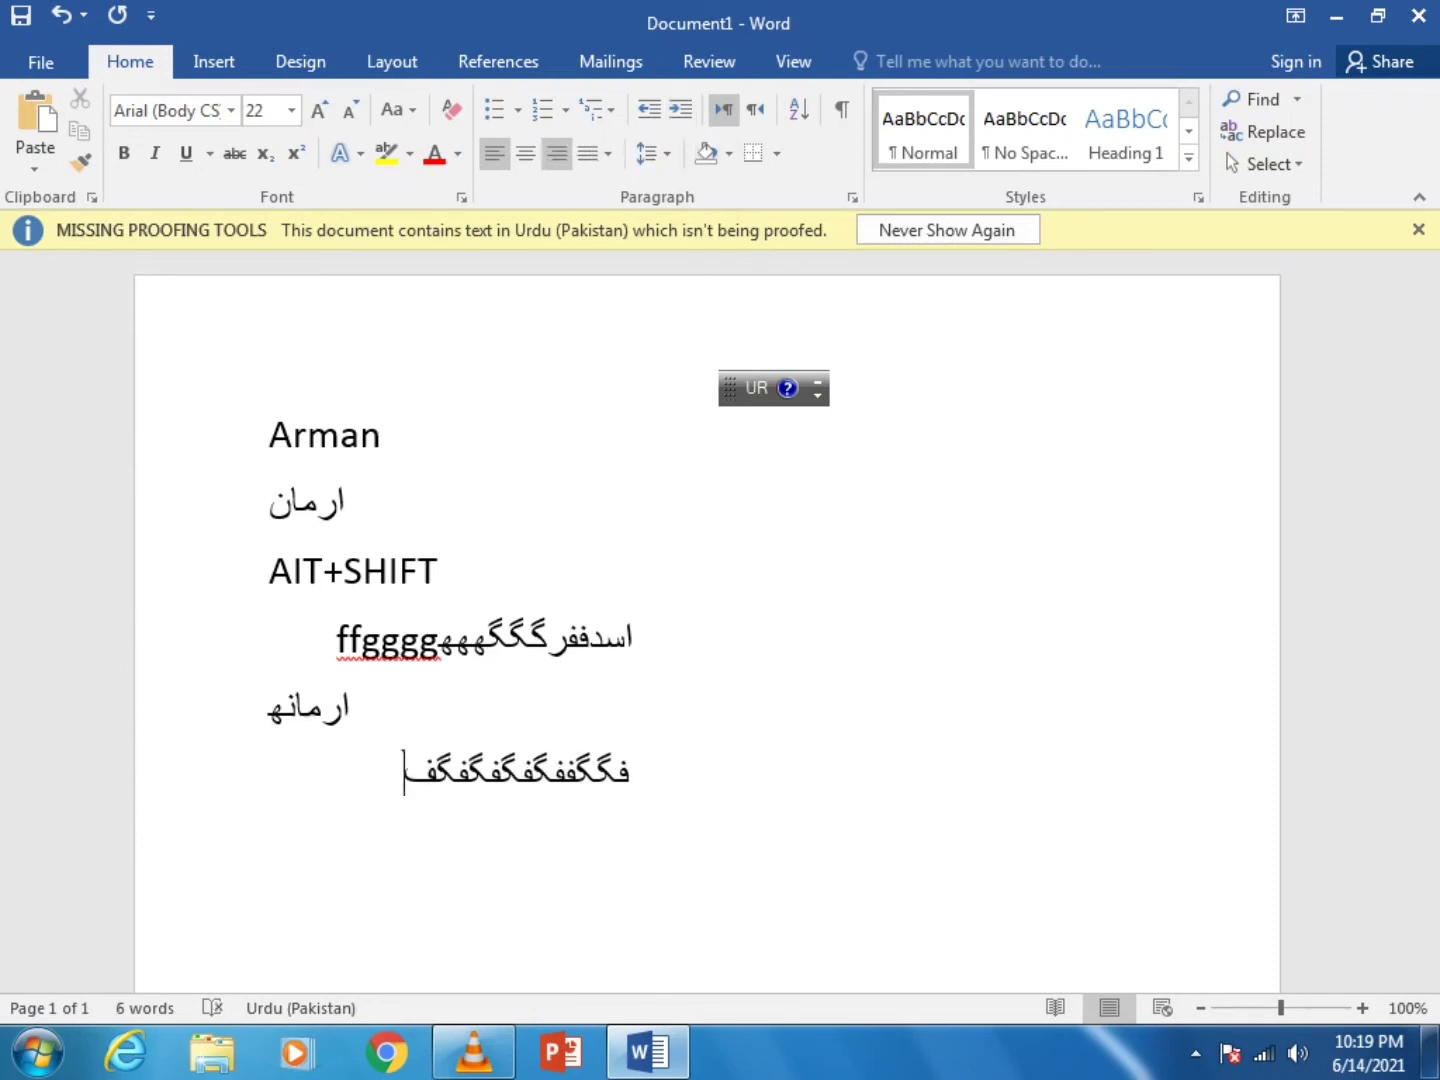
key(ctrl+r)
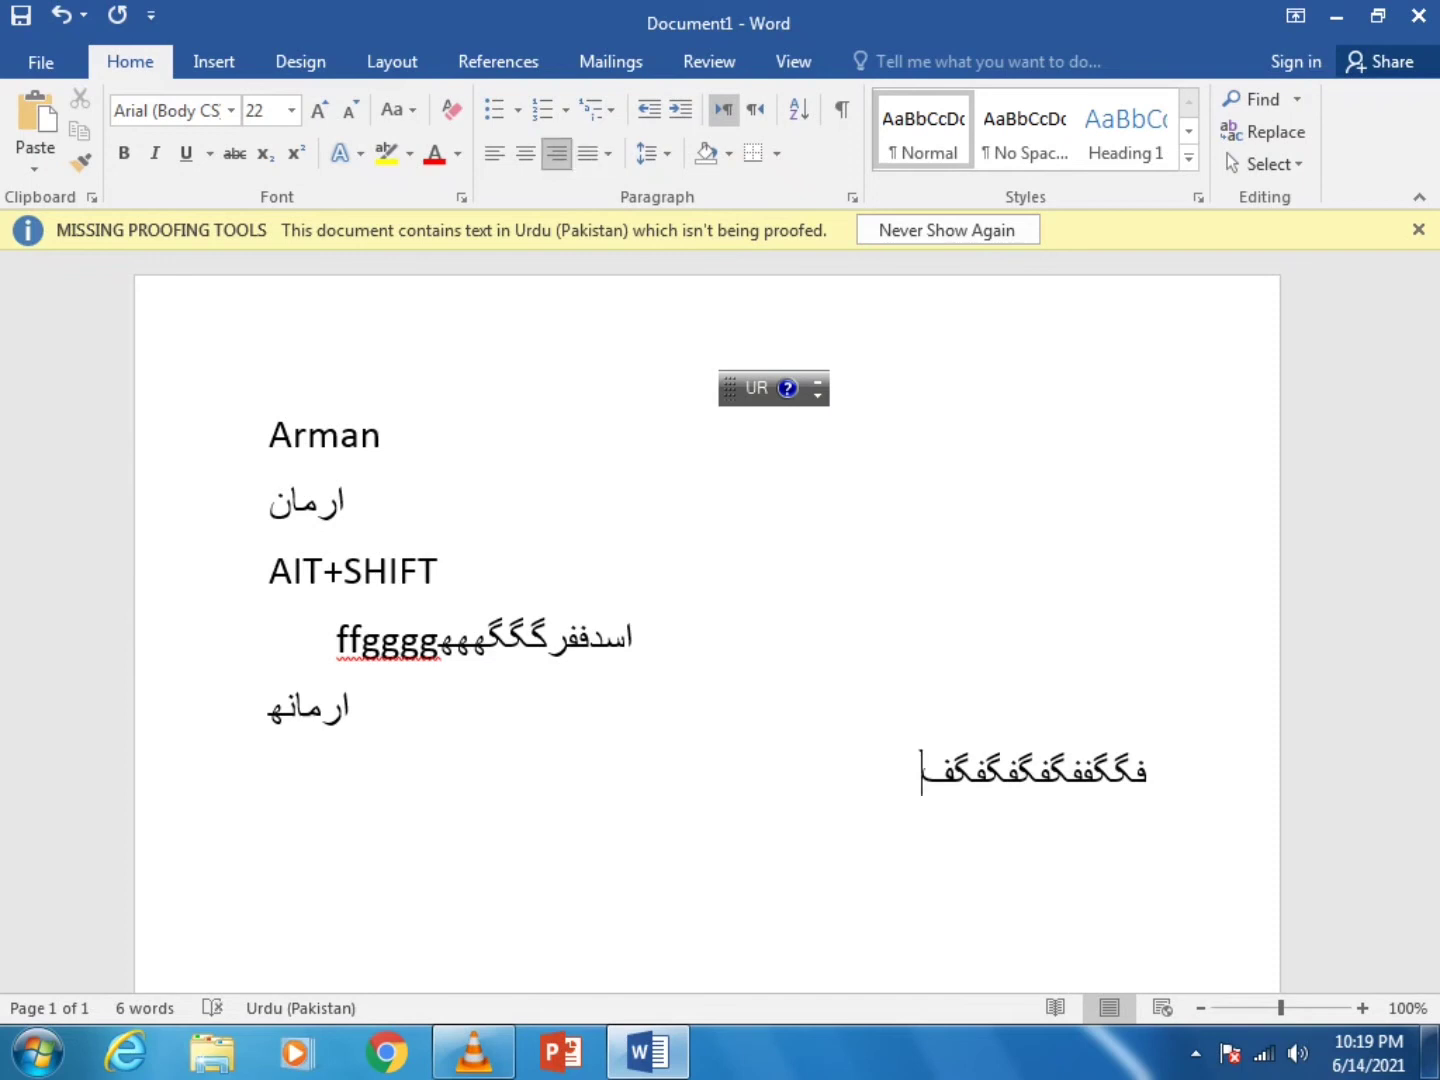
key(ctrl+l)
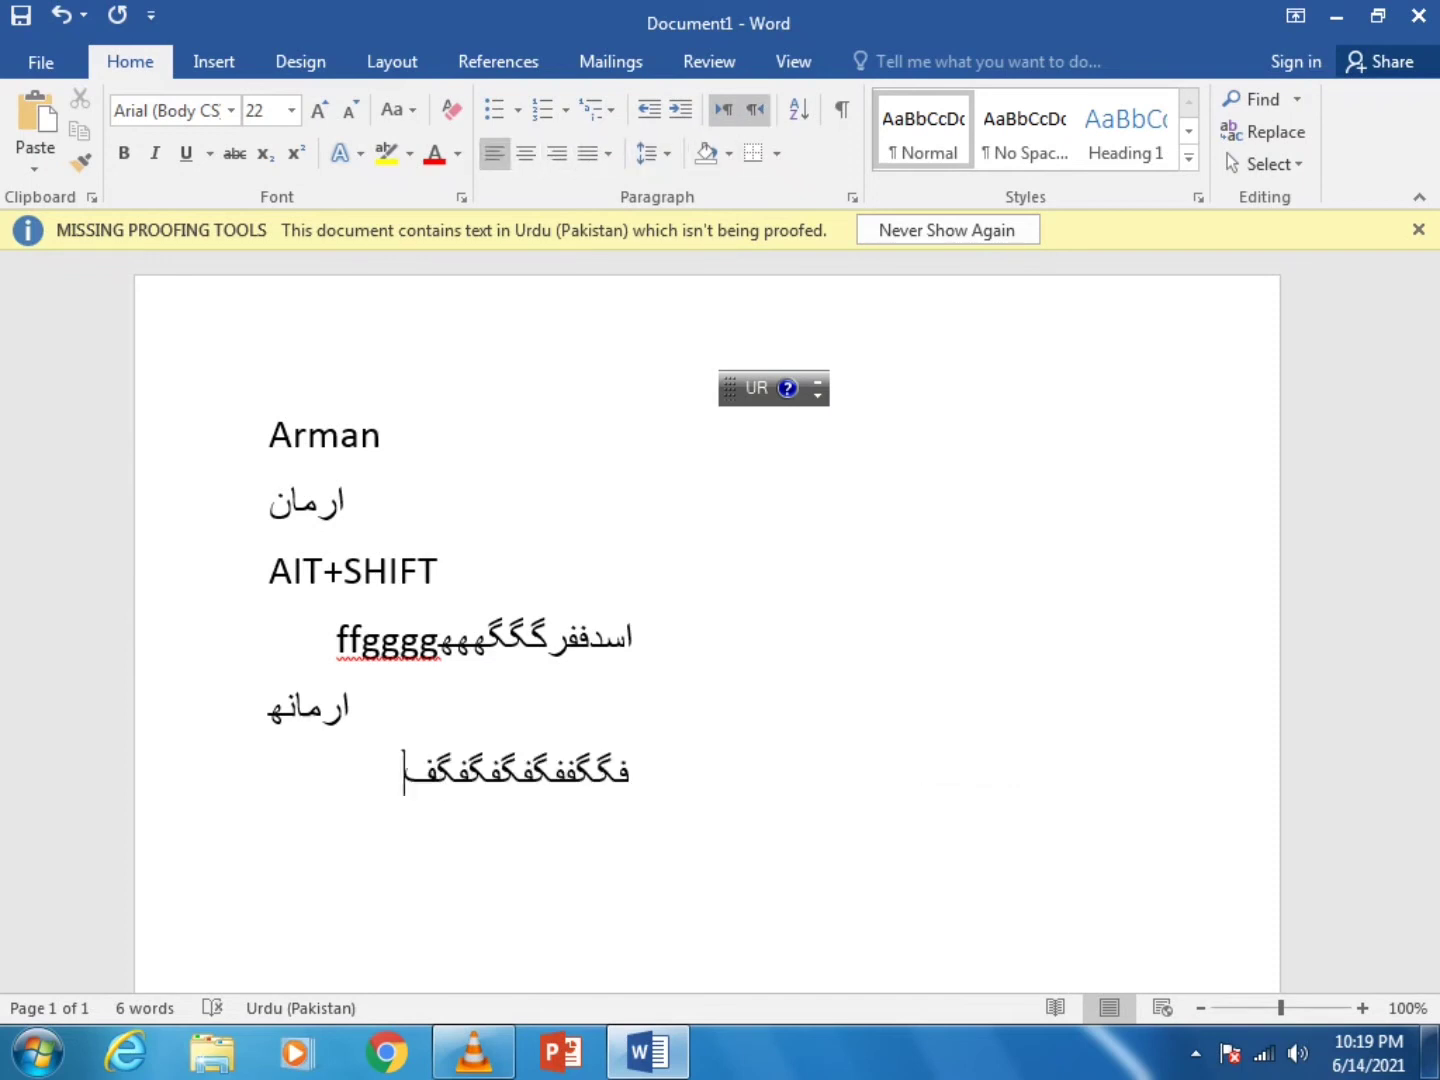
click(679, 109)
key(ctrl+shift)
text(گ)
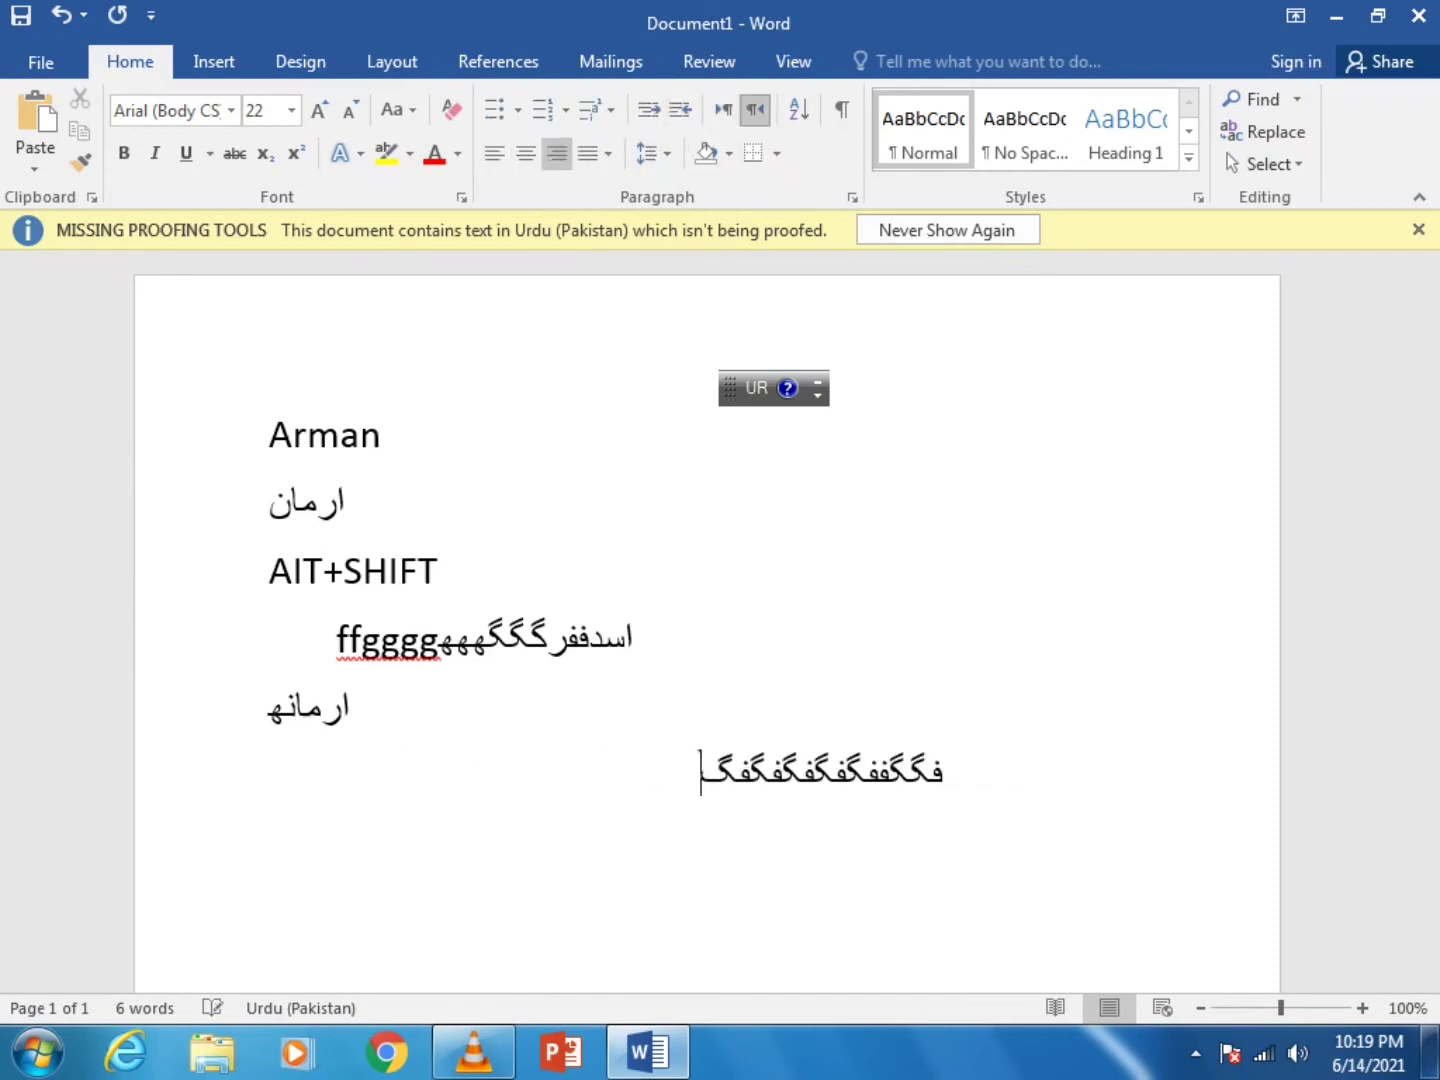
text(گگگگگگگگگ)
Add two more lines of Urdu letters flowing left-to-right
key(Return)
text(ھجدفدھفجھھف)
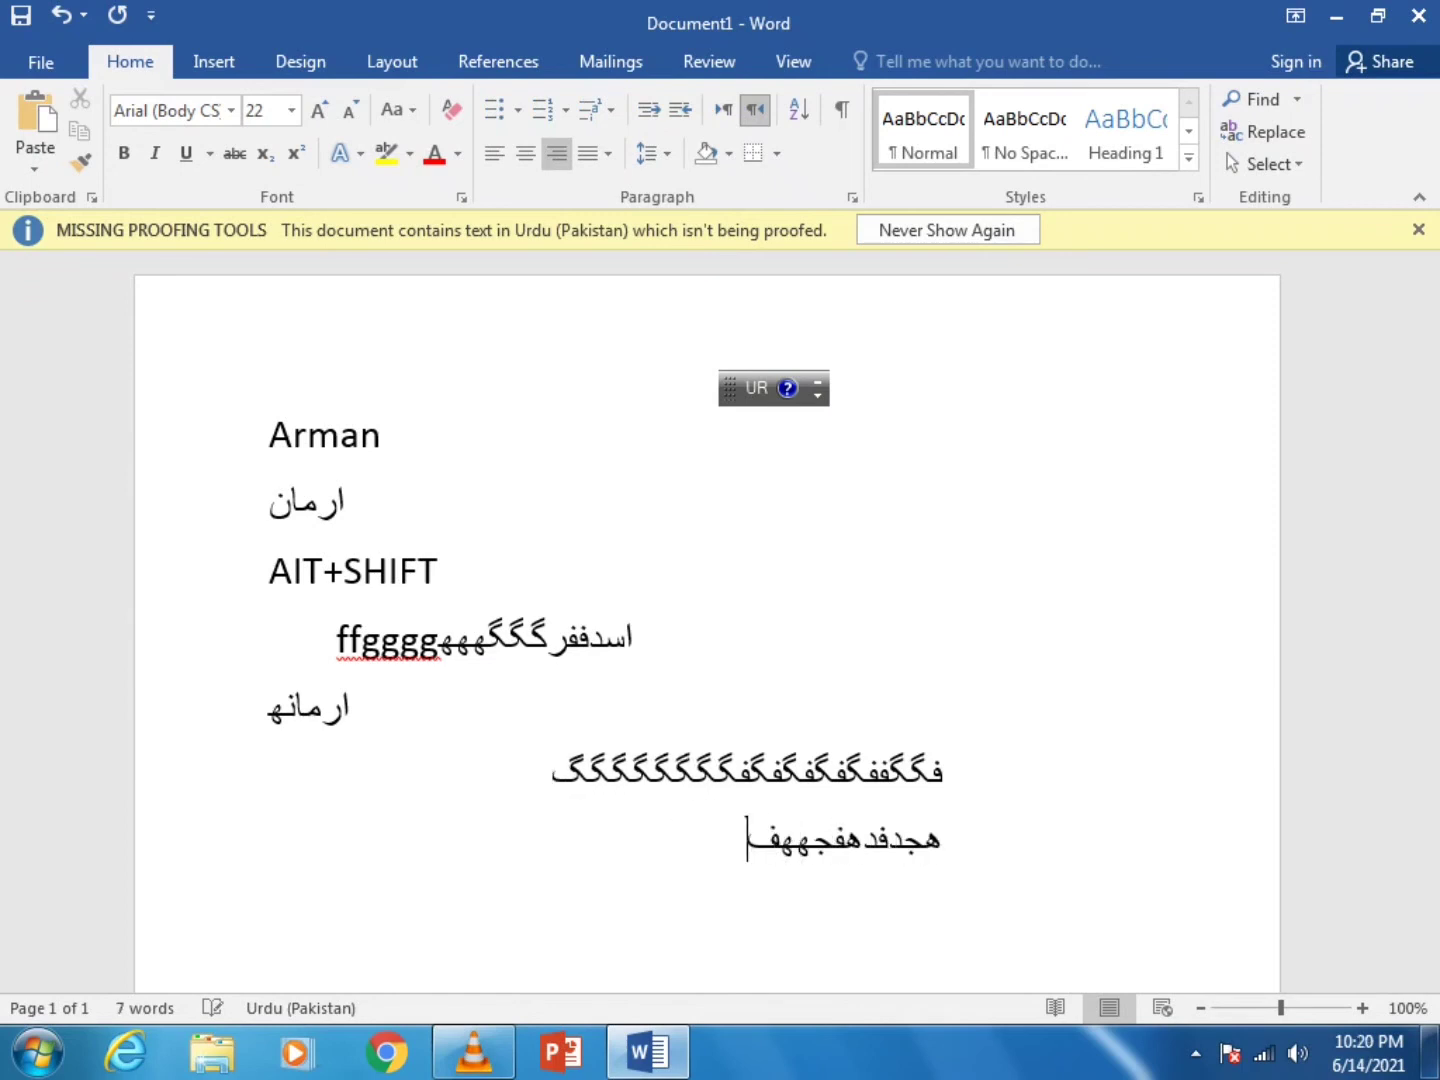
key(ctrl+shift)
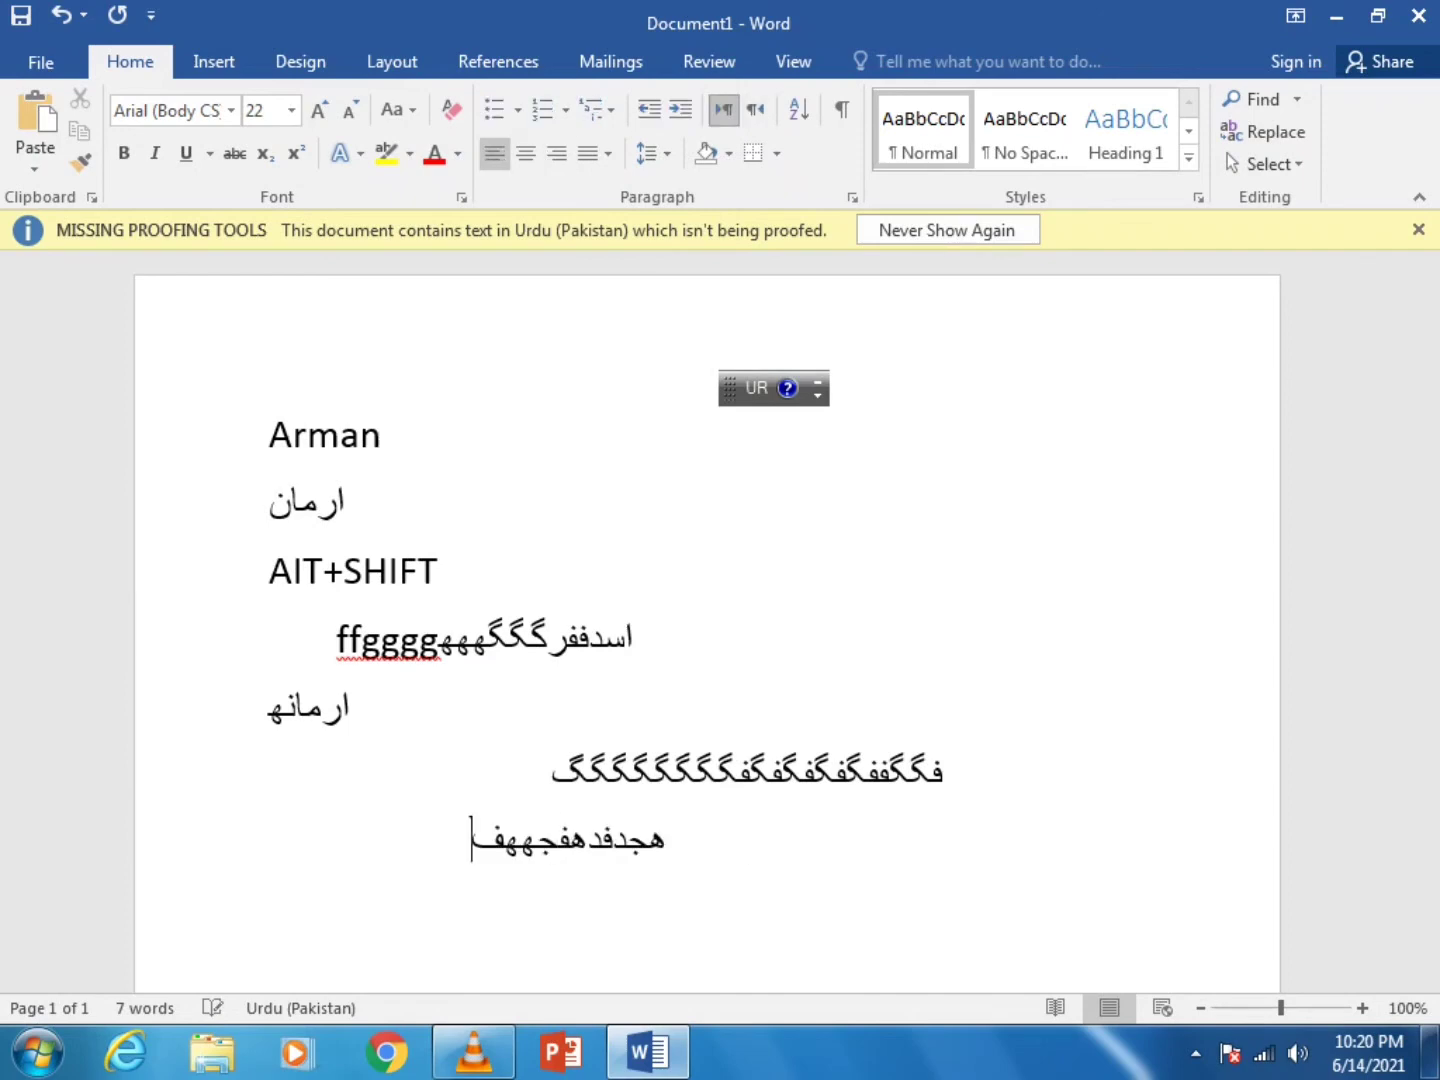
text(ھفجھگجفھجفج)
key(Return)
text(فگھجفھجفھج)
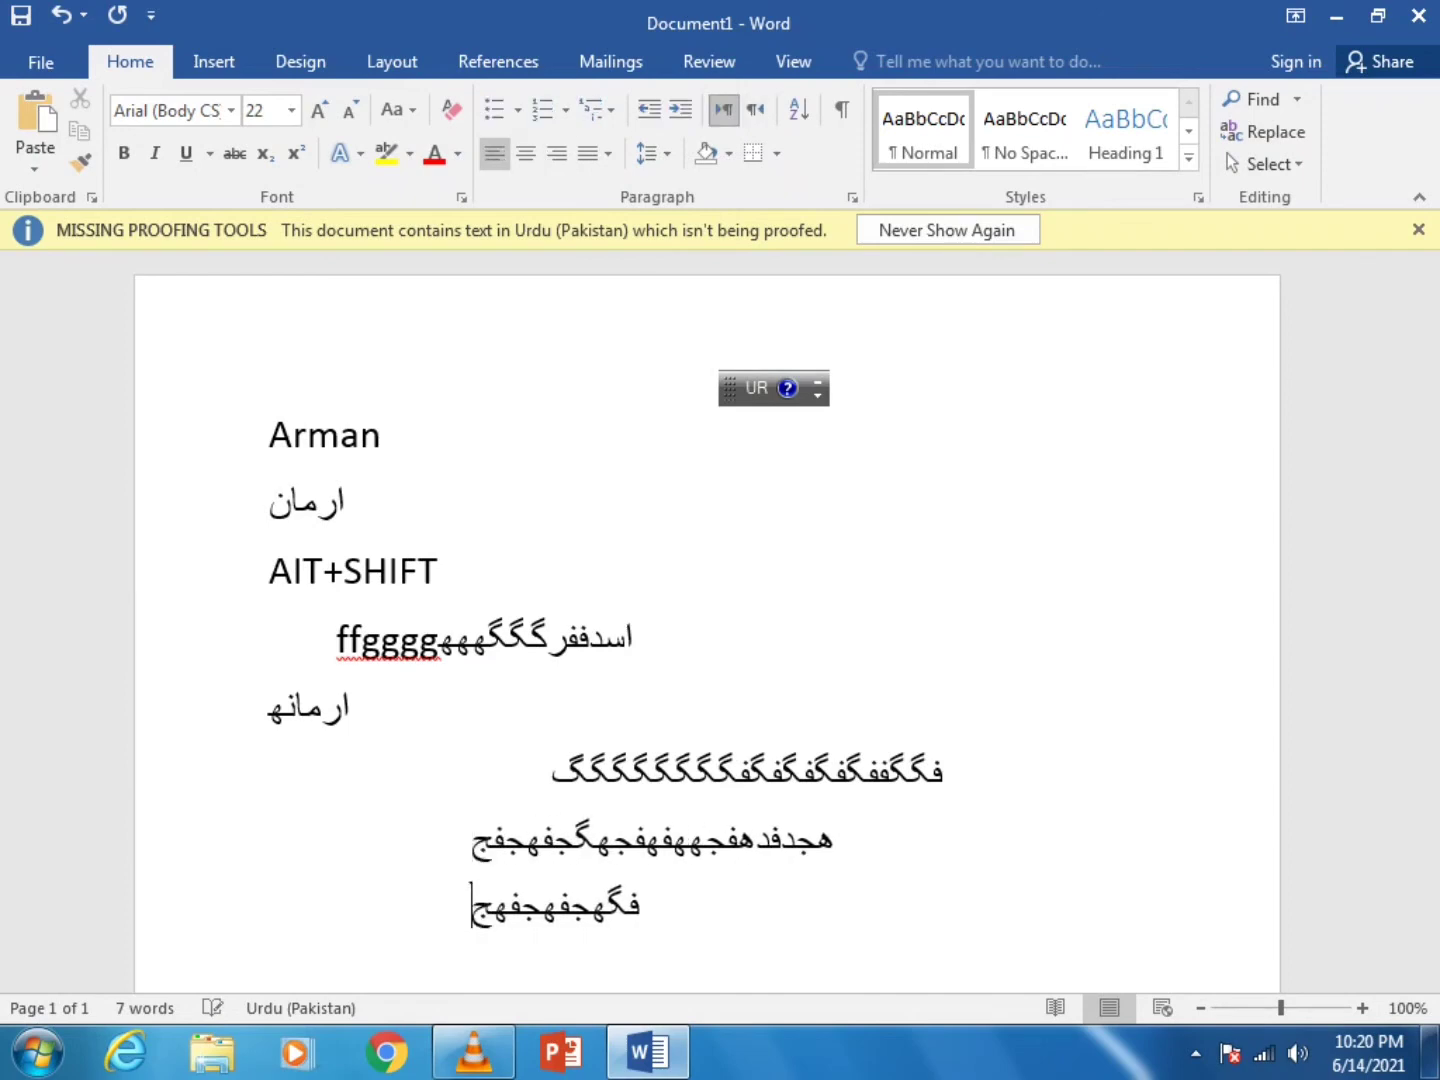